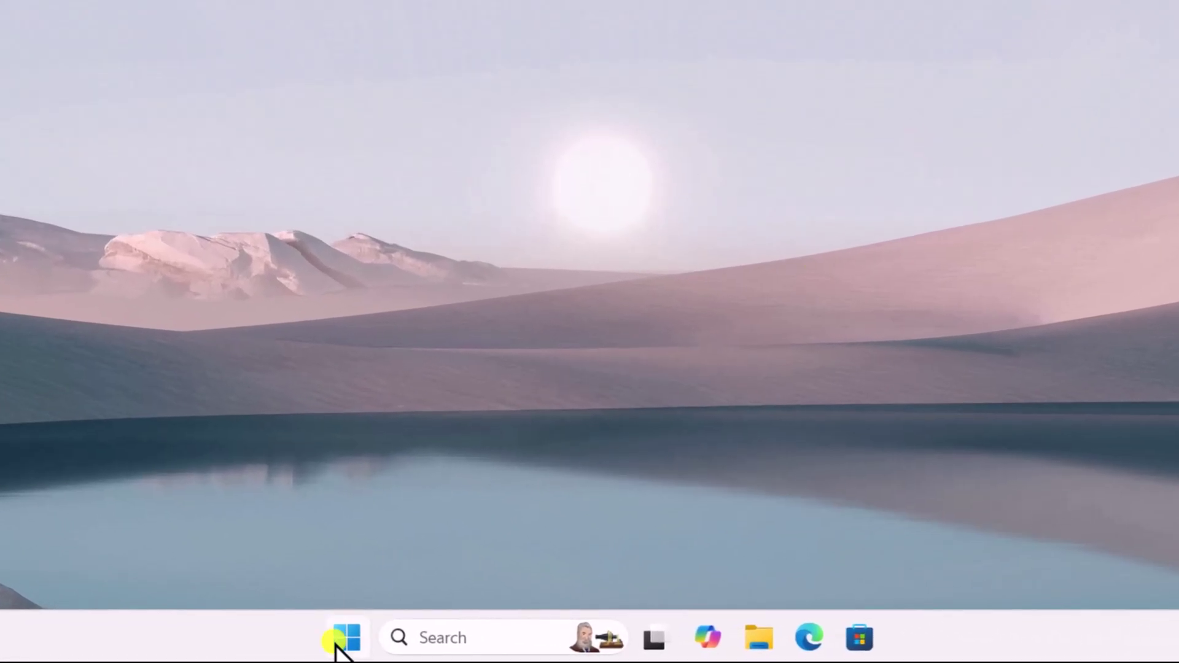
Check the Start power options, then view the Windows Update page showing KB5051989's pending restart.
{"action": "left_click", "coordinate": [345, 639]}
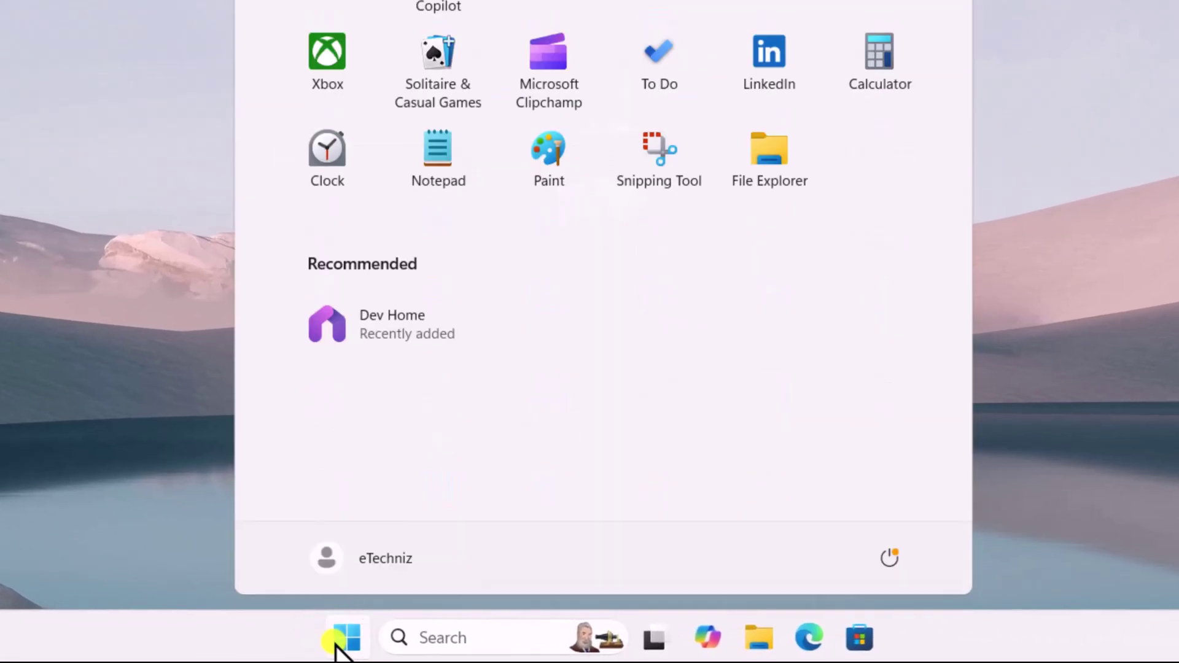
{"action": "left_click", "coordinate": [891, 558]}
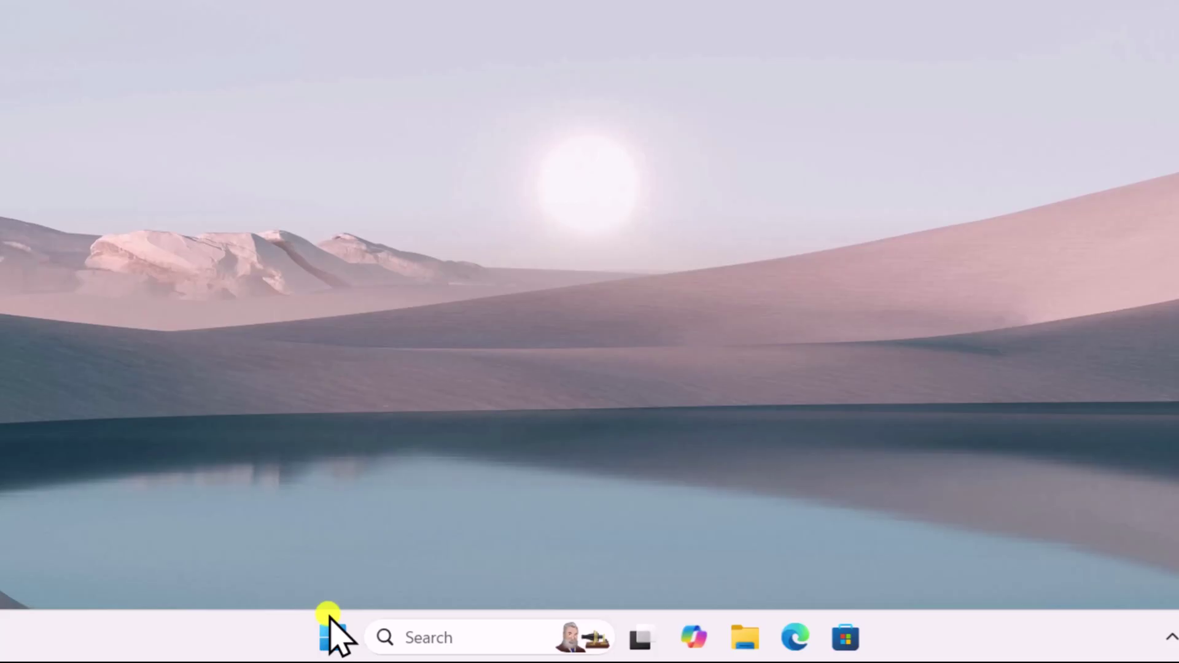
{"action": "left_click", "coordinate": [418, 648]}
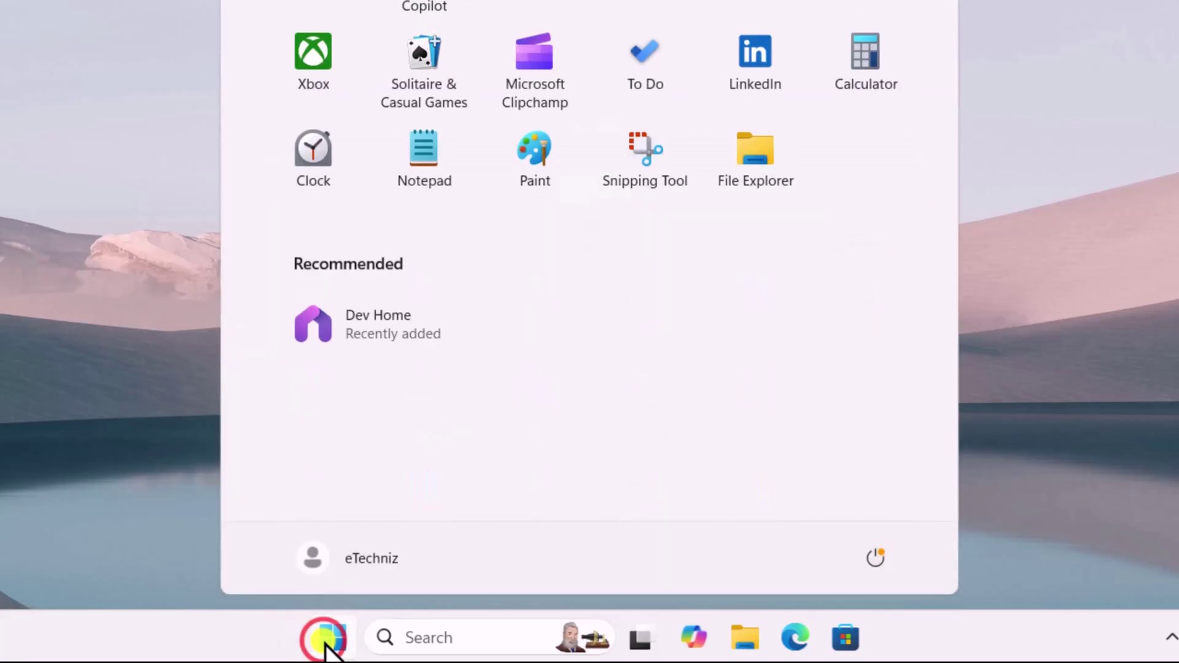
{"action": "left_click", "coordinate": [879, 246]}
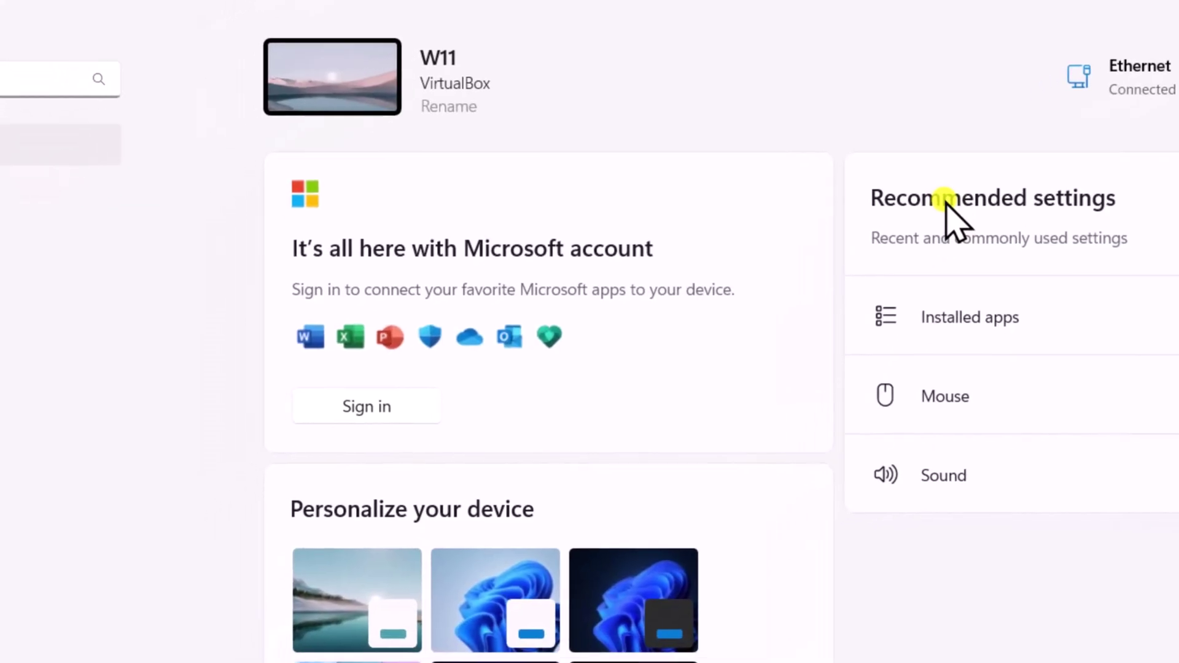
{"action": "left_click", "coordinate": [164, 518]}
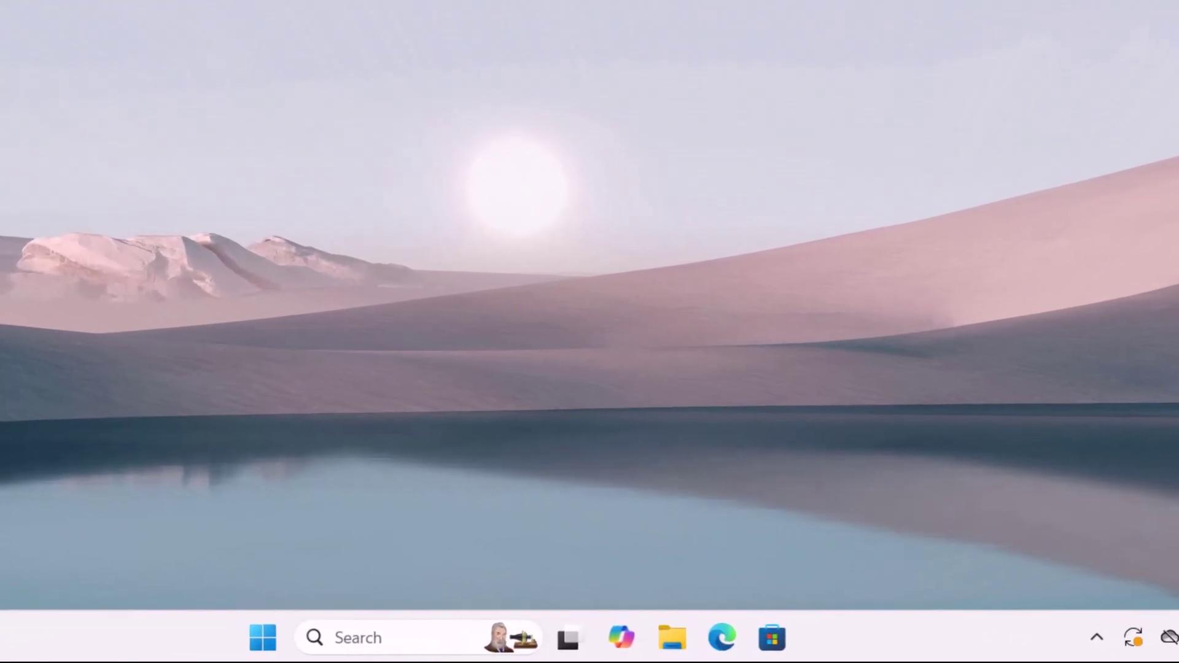
Check Microsoft Store's Downloads library, which shows a System Components update, then close the Store.
{"action": "left_click", "coordinate": [763, 645]}
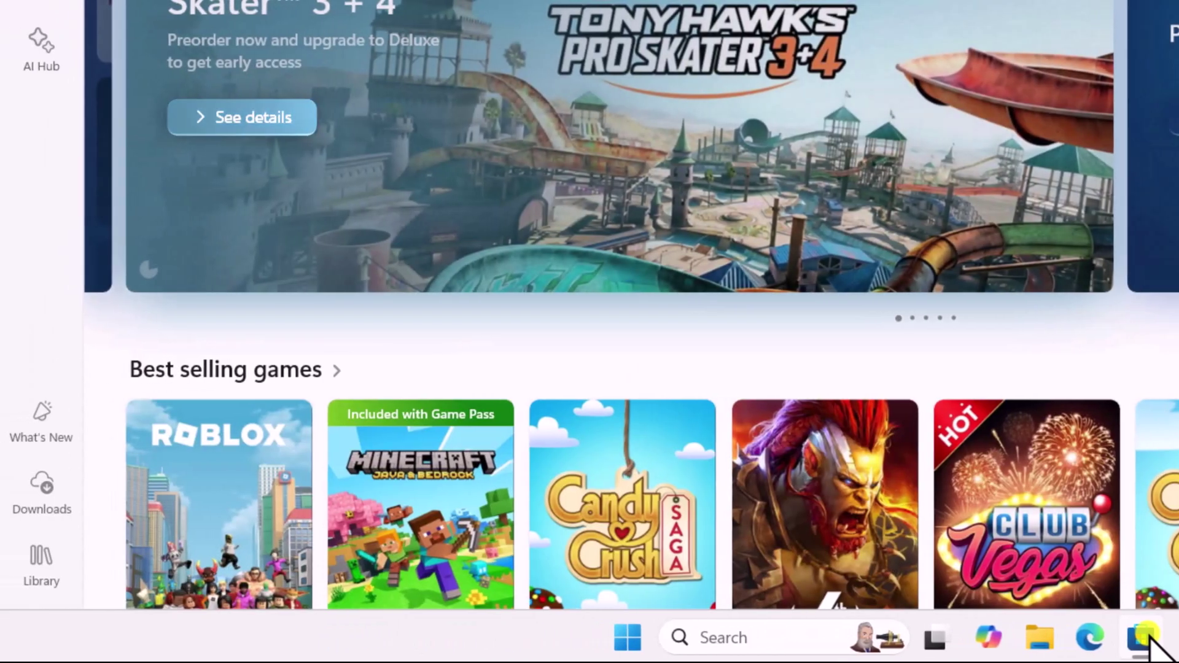
{"action": "left_click", "coordinate": [42, 492]}
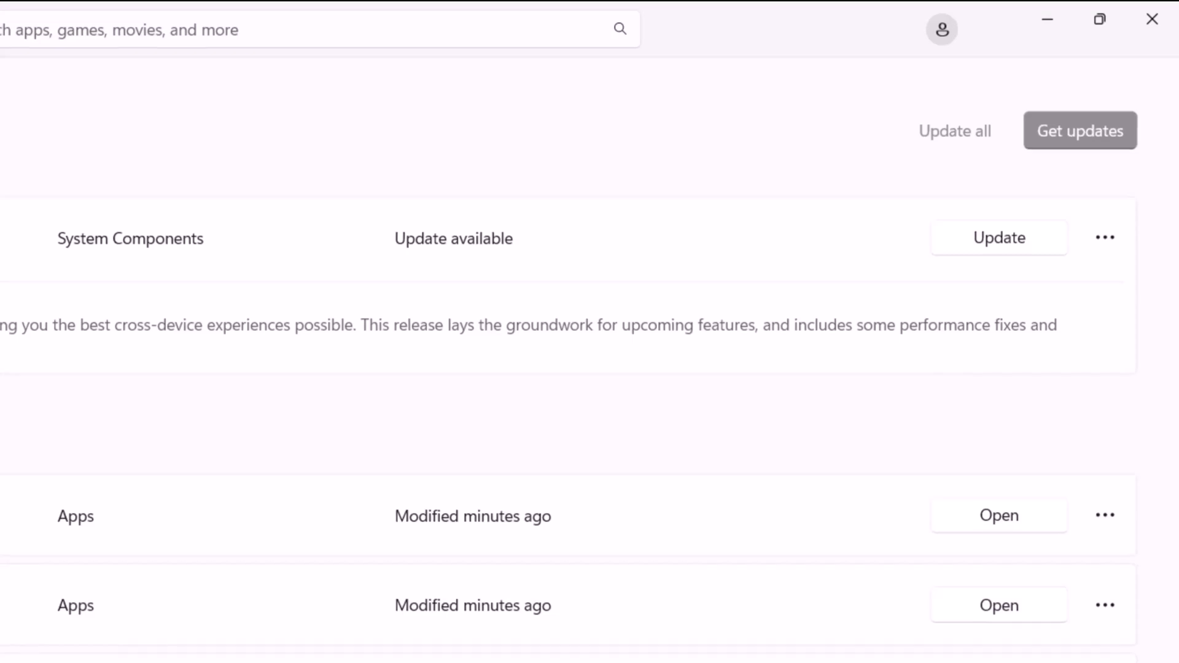
{"action": "left_click", "coordinate": [1147, 23]}
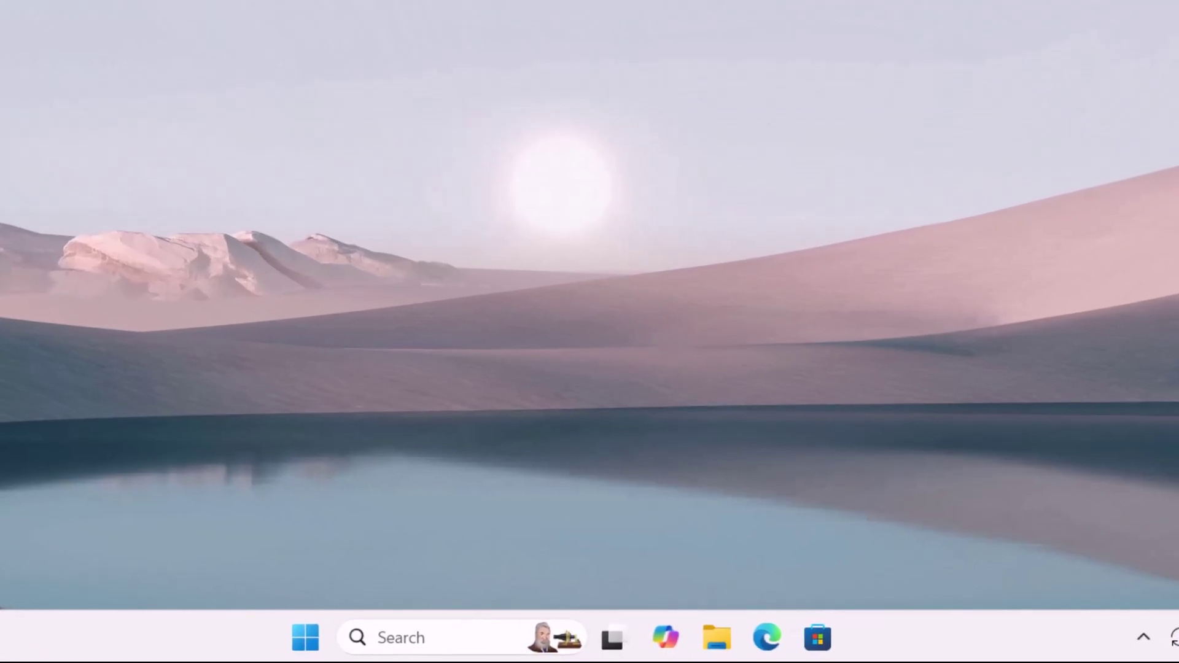
Open the Maps app's Advanced options under Apps > Installed apps to view Repair and Reset.
{"action": "left_click", "coordinate": [304, 639]}
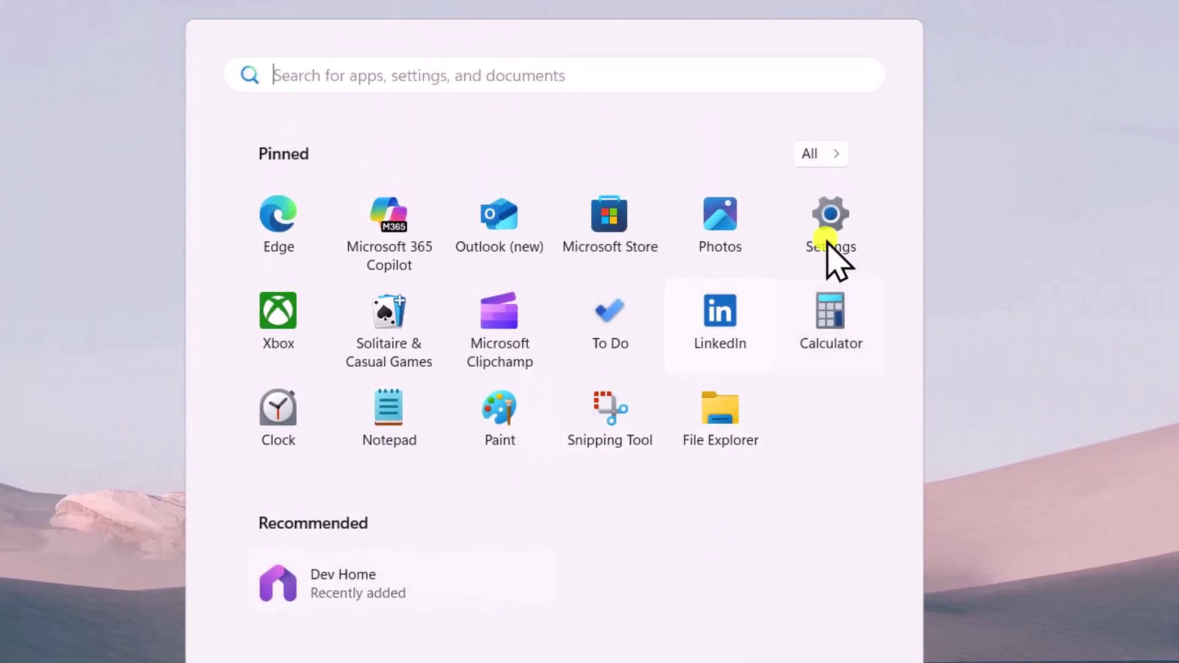
{"action": "left_click", "coordinate": [828, 235]}
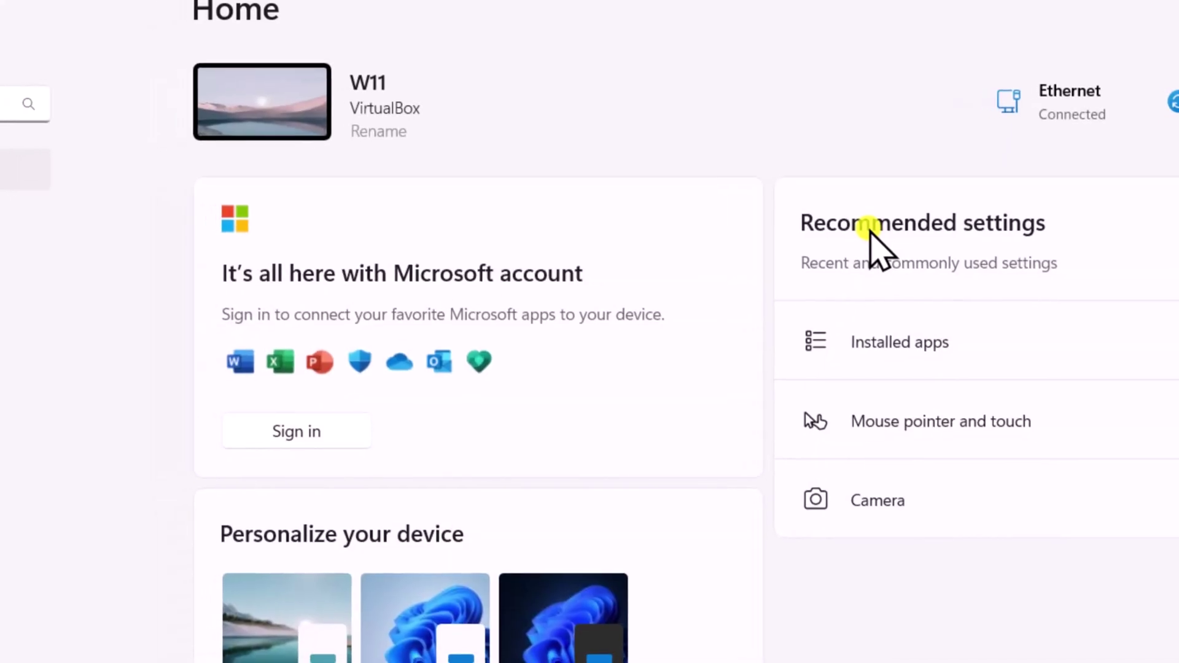
{"action": "left_click", "coordinate": [128, 376]}
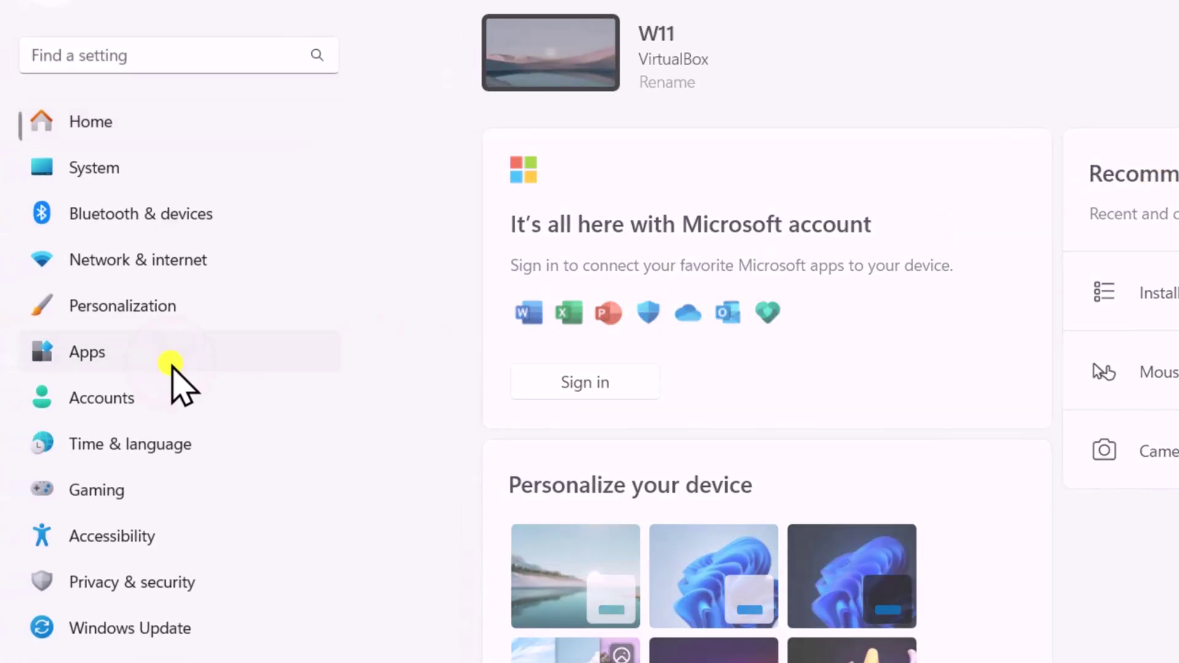
{"action": "left_click", "coordinate": [809, 50]}
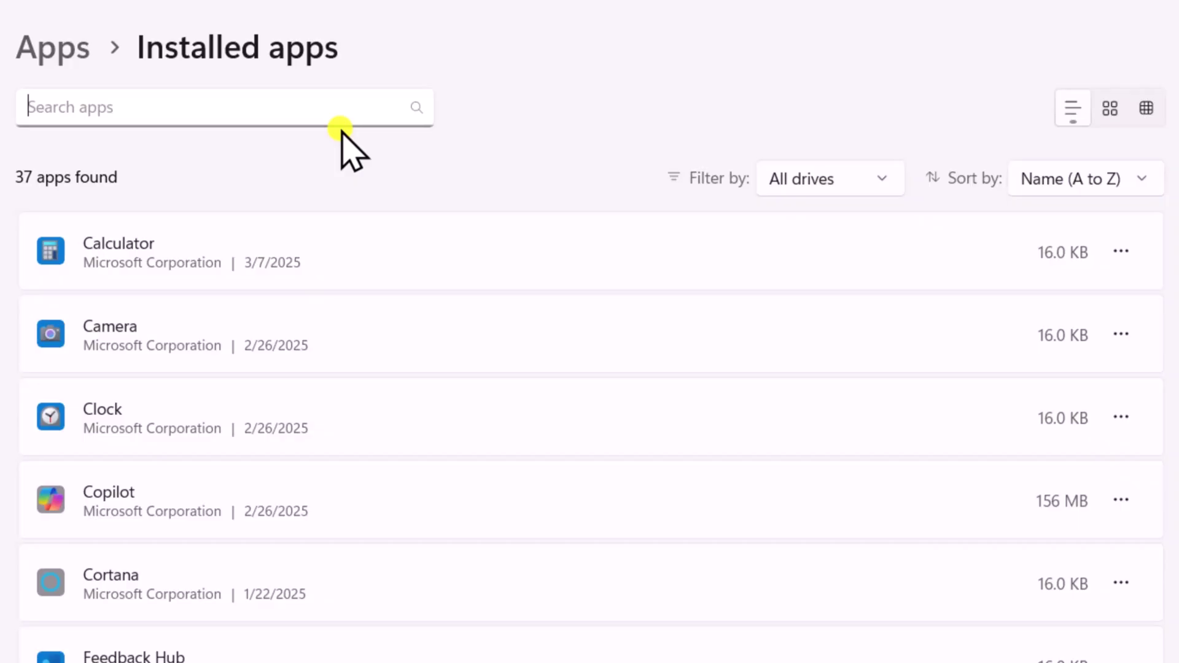
{"action": "scroll", "coordinate": [693, 369], "scroll_direction": "down", "scroll_amount": 10}
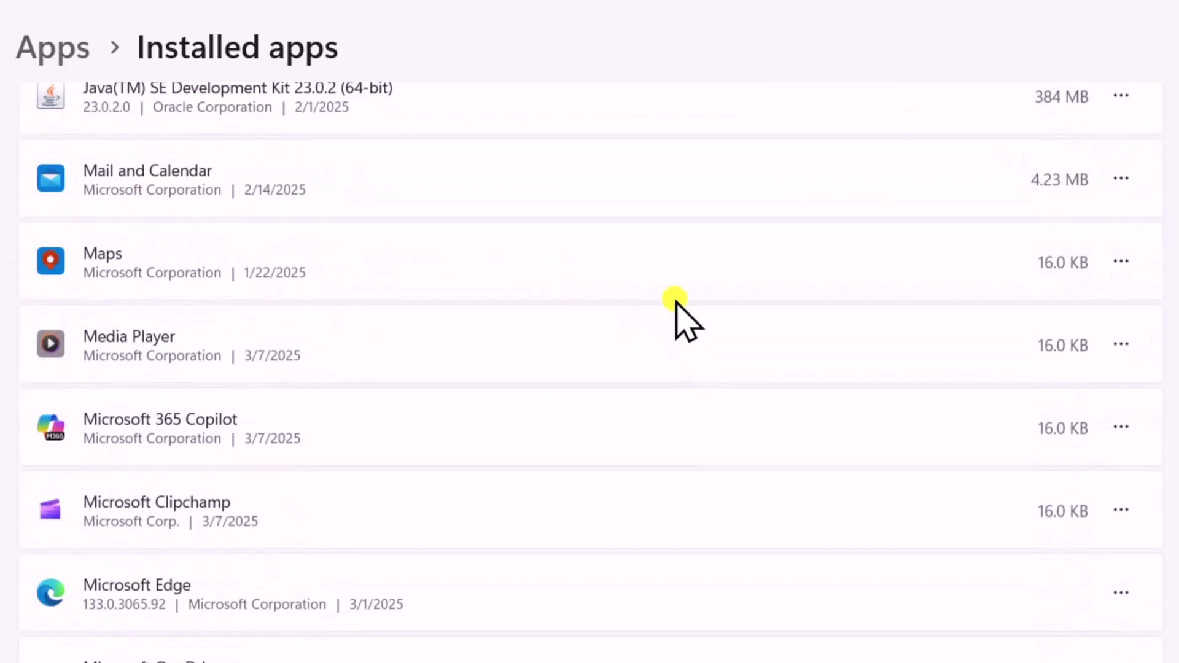
{"action": "left_click", "coordinate": [1122, 264]}
{"action": "left_click", "coordinate": [1024, 314]}
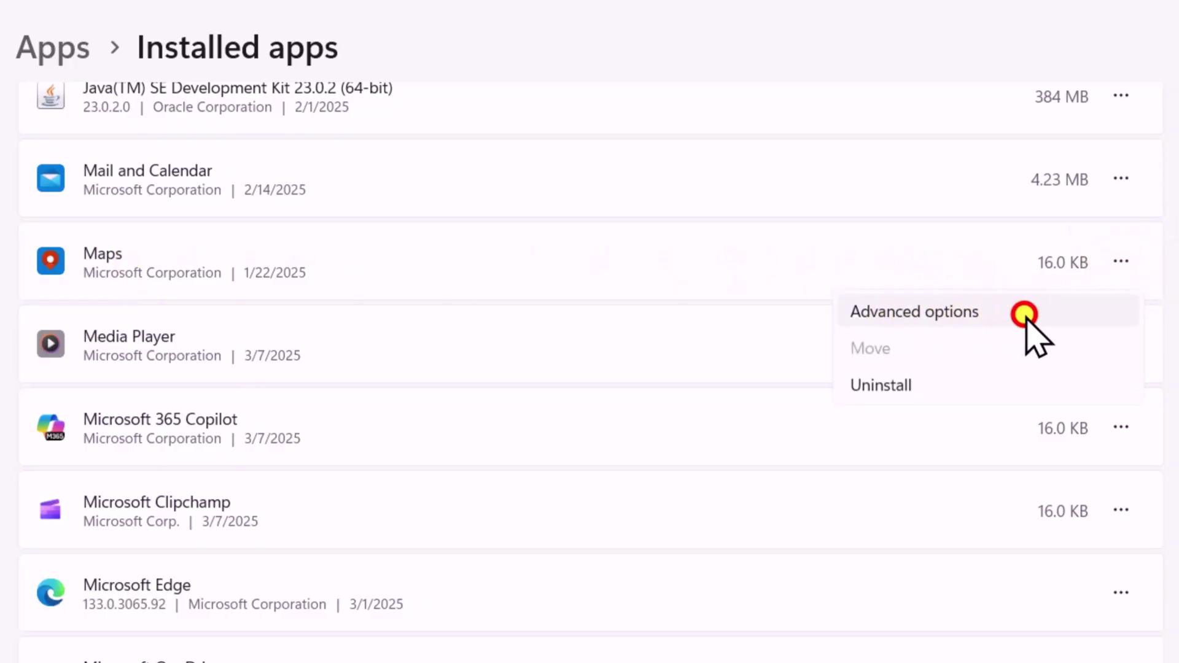
{"action": "scroll", "coordinate": [1028, 320], "scroll_direction": "down", "scroll_amount": 10}
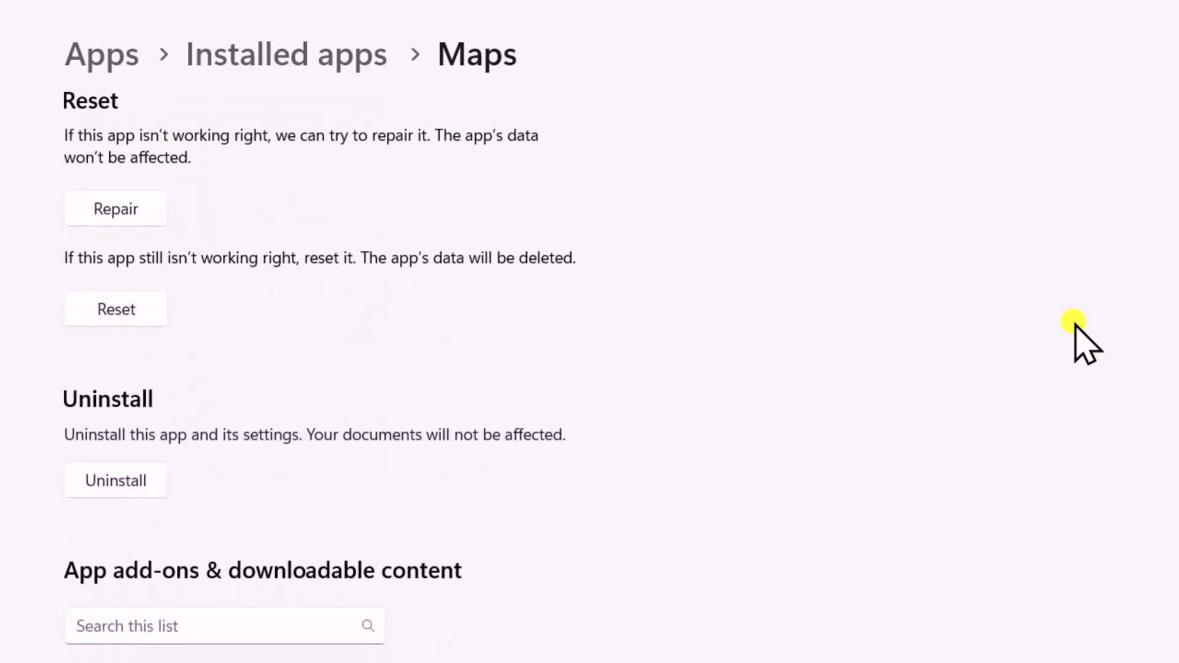
{"action": "scroll", "coordinate": [1076, 326], "scroll_direction": "up", "scroll_amount": 2}
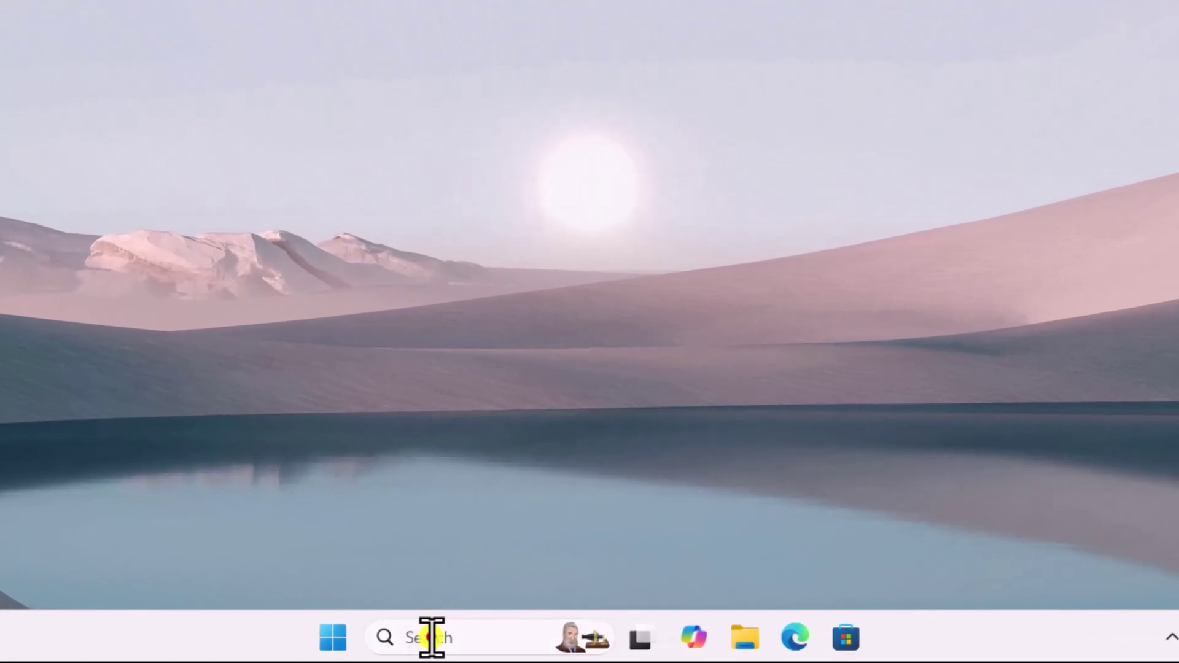
Search 'windows store apps' and start the Windows Store Apps troubleshooter's problem detection.
{"action": "left_click", "coordinate": [432, 638]}
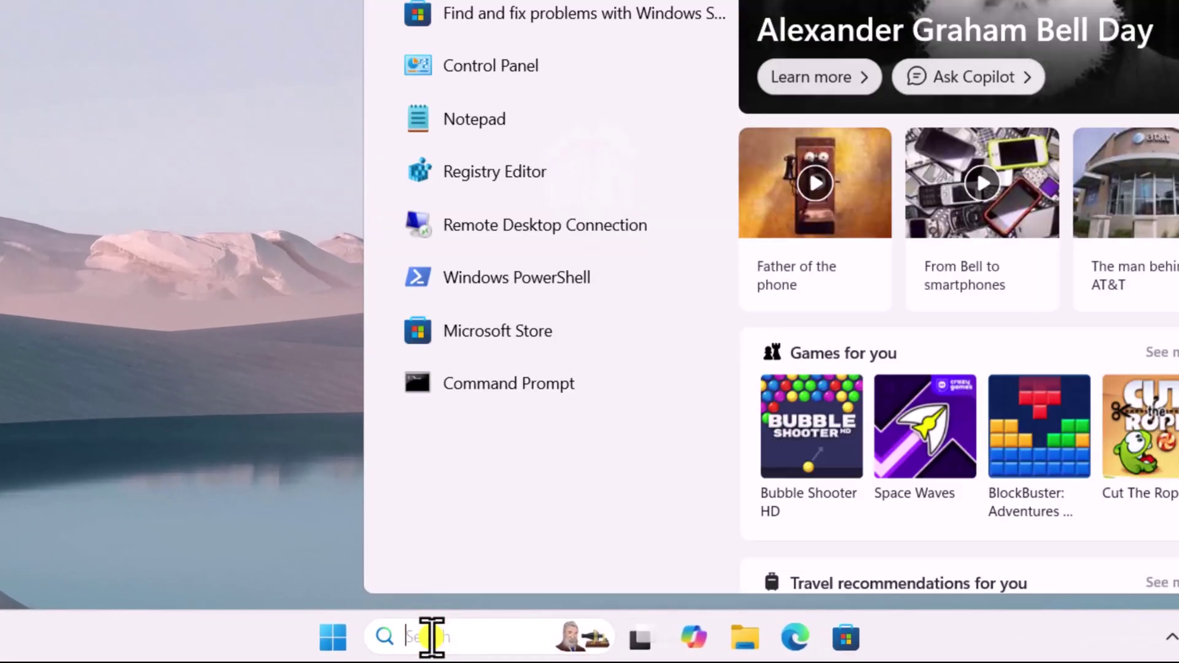
{"action": "type", "text": "windows store apps"}
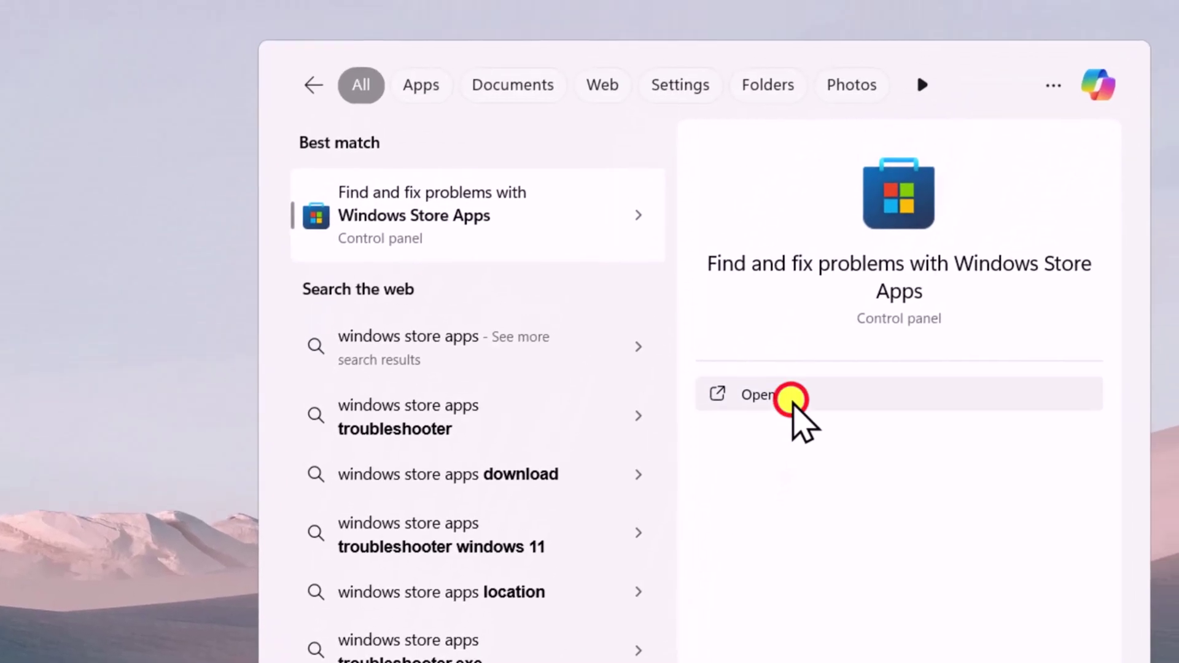
{"action": "left_click", "coordinate": [860, 114]}
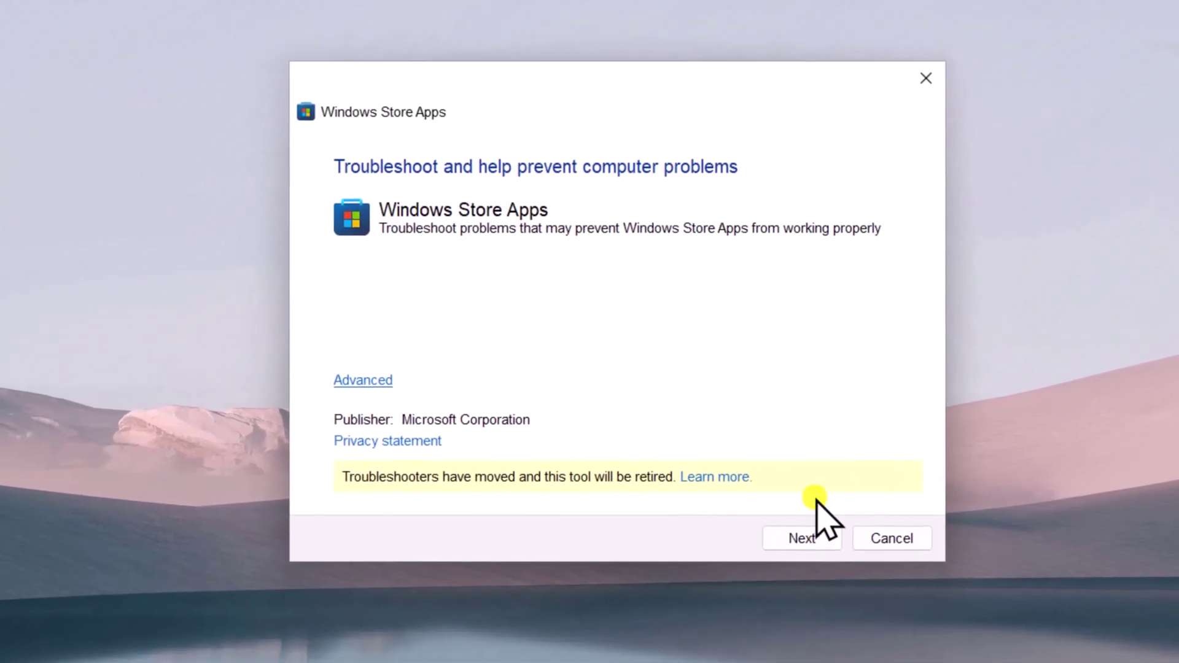
{"action": "left_click", "coordinate": [669, 641]}
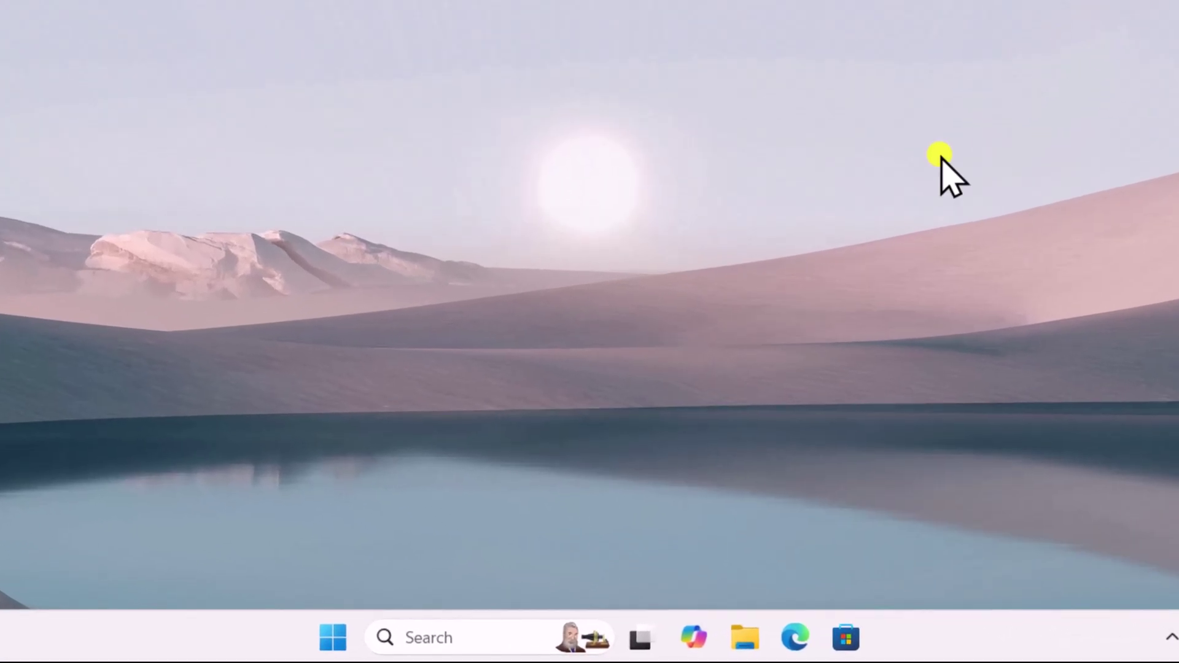
Reset the Microsoft Store cache by running wsreset.exe from the Run dialog, then close the Store.
{"action": "left_click", "coordinate": [468, 637]}
{"action": "type", "text": "run"}
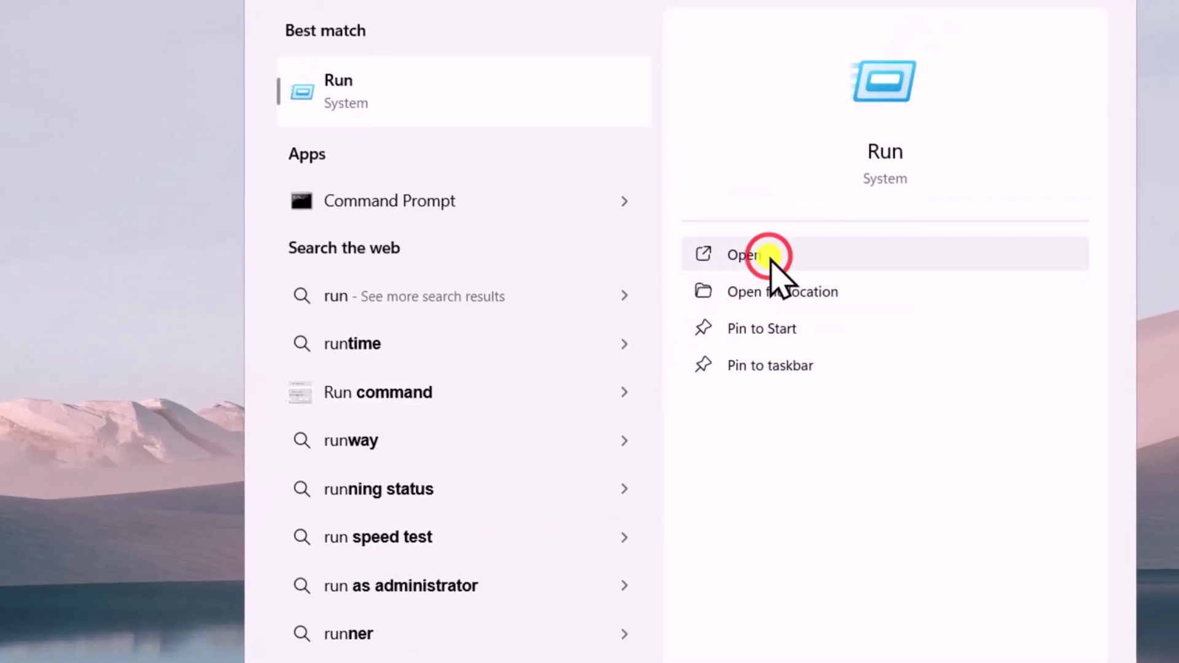
{"action": "left_click", "coordinate": [853, 88]}
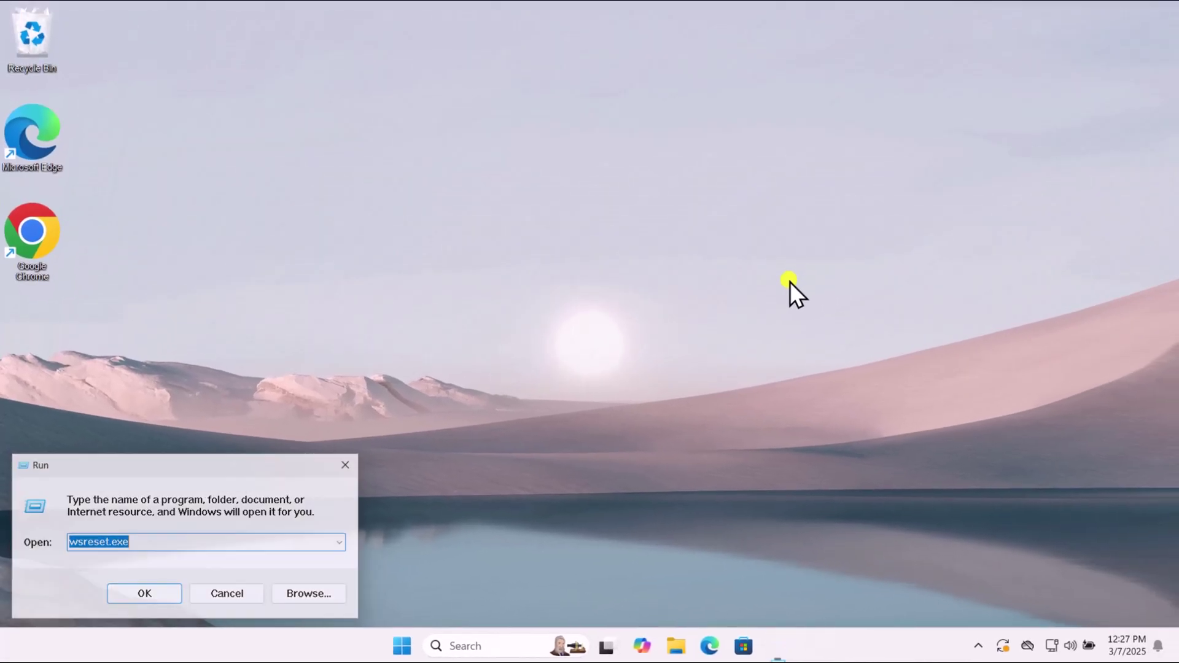
{"action": "key", "text": "Return"}
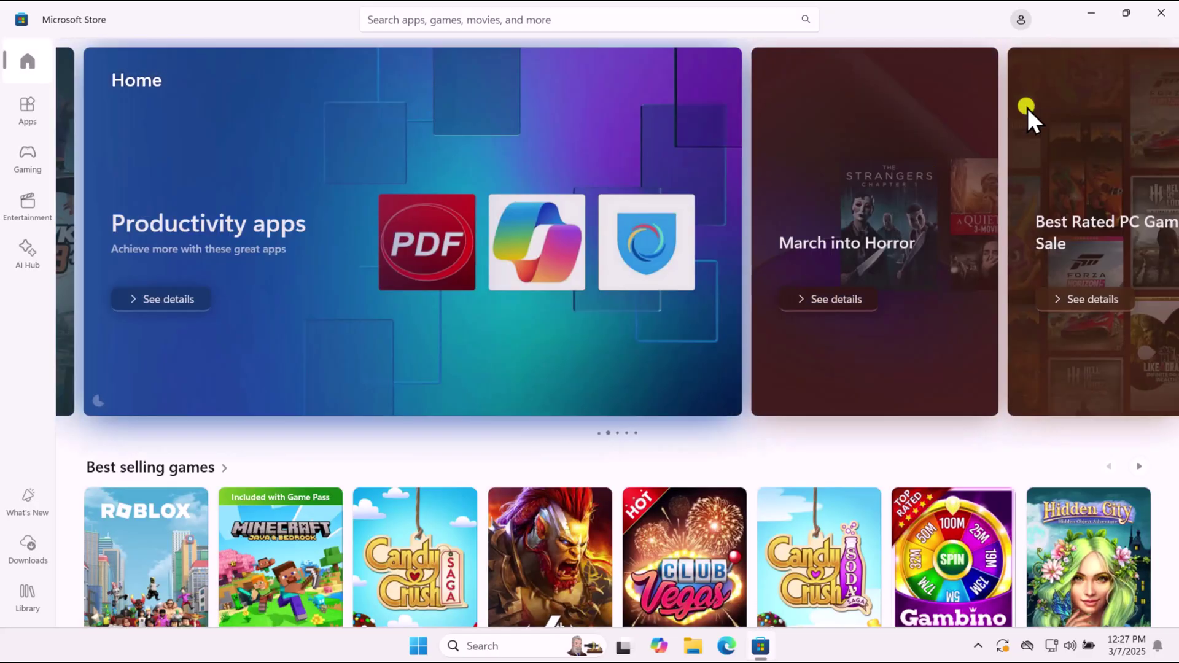
{"action": "left_click", "coordinate": [1159, 18]}
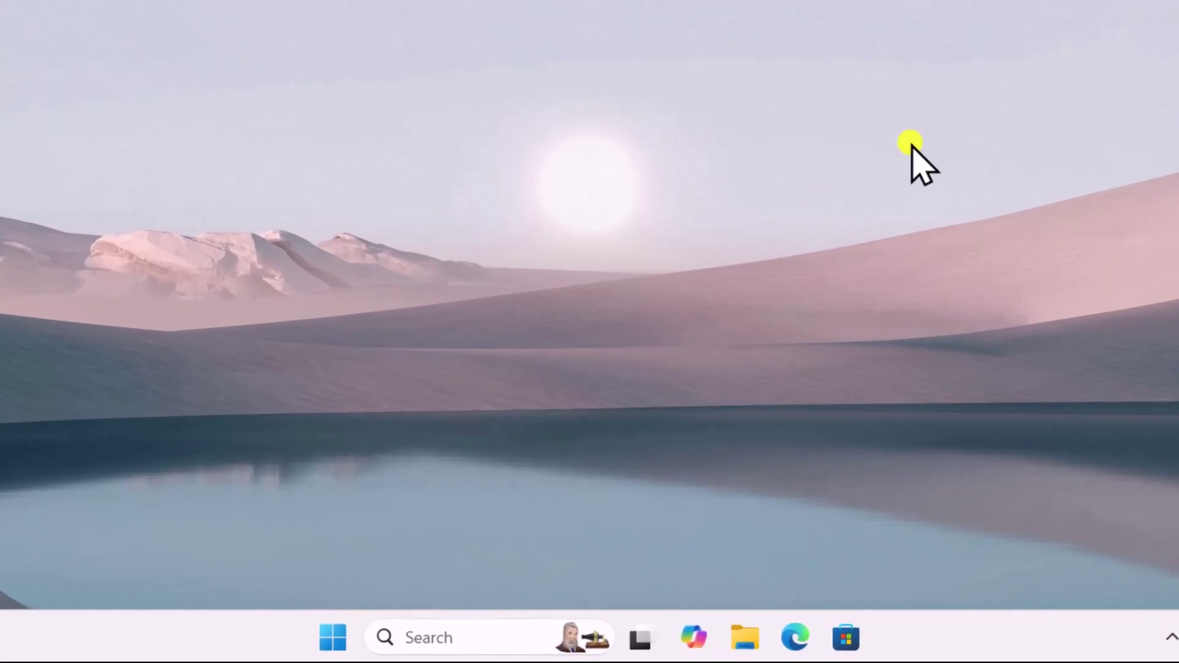
Launch Terminal (Admin) from the Start button's right-click menu and approve the permission prompt.
{"action": "right_click", "coordinate": [330, 623]}
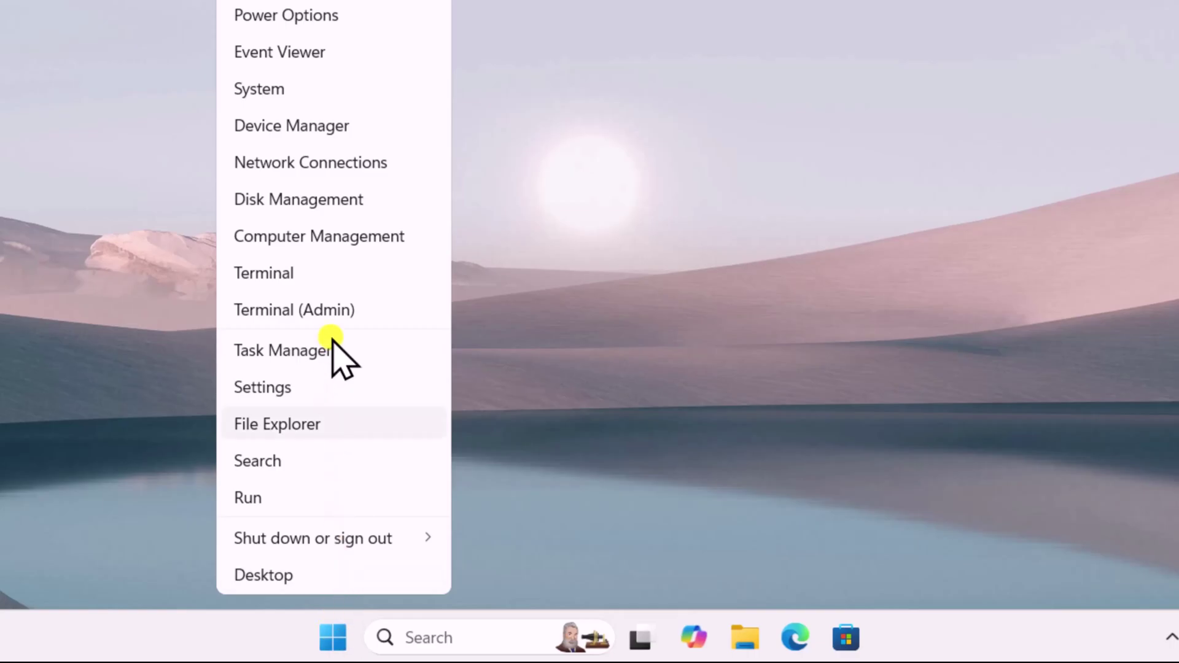
{"action": "left_click", "coordinate": [367, 304]}
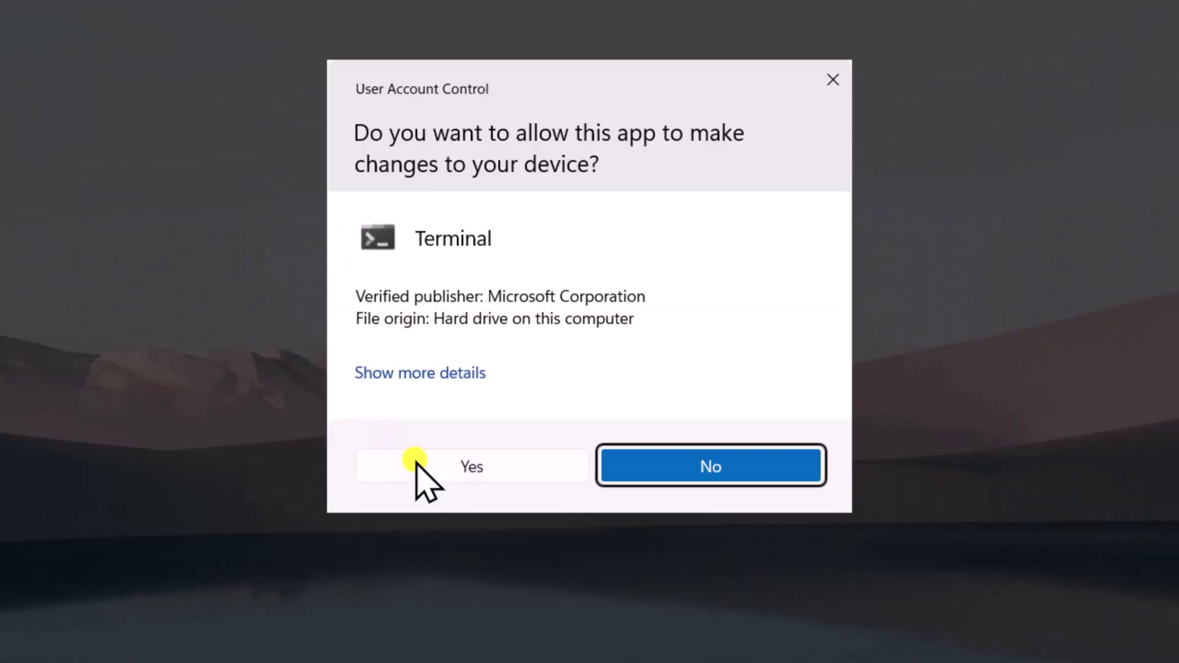
{"action": "left_click", "coordinate": [431, 477]}
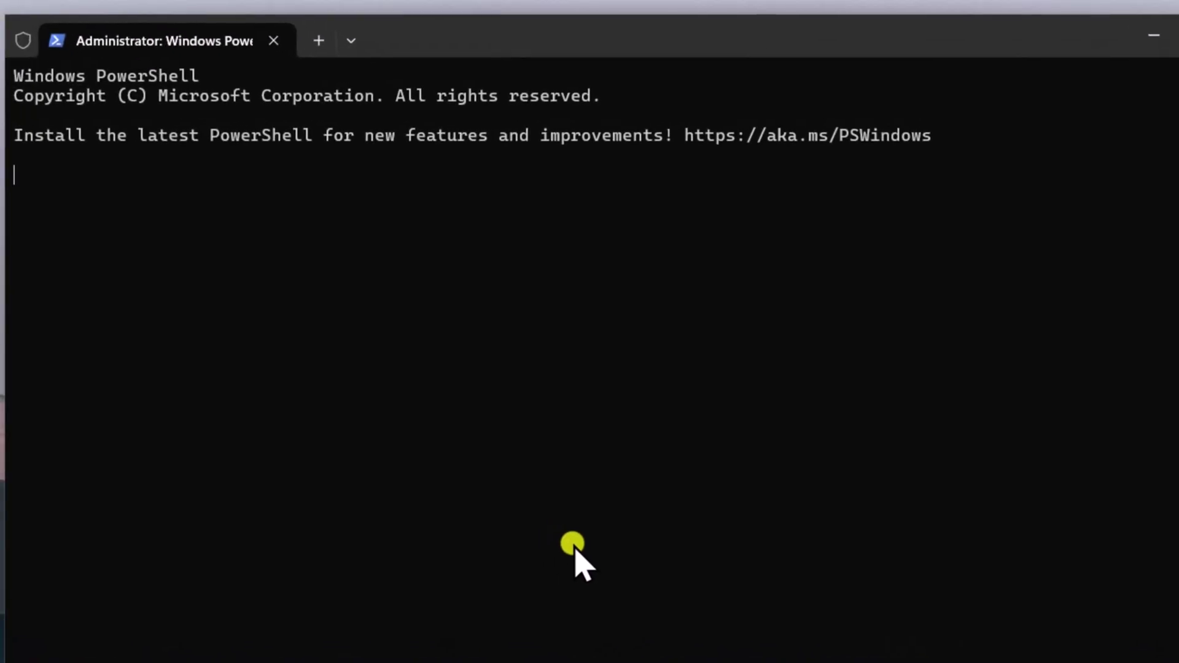
Type sfc /scannow in the admin terminal, then clear it and close the terminal.
{"action": "type", "text": "sfc /"}
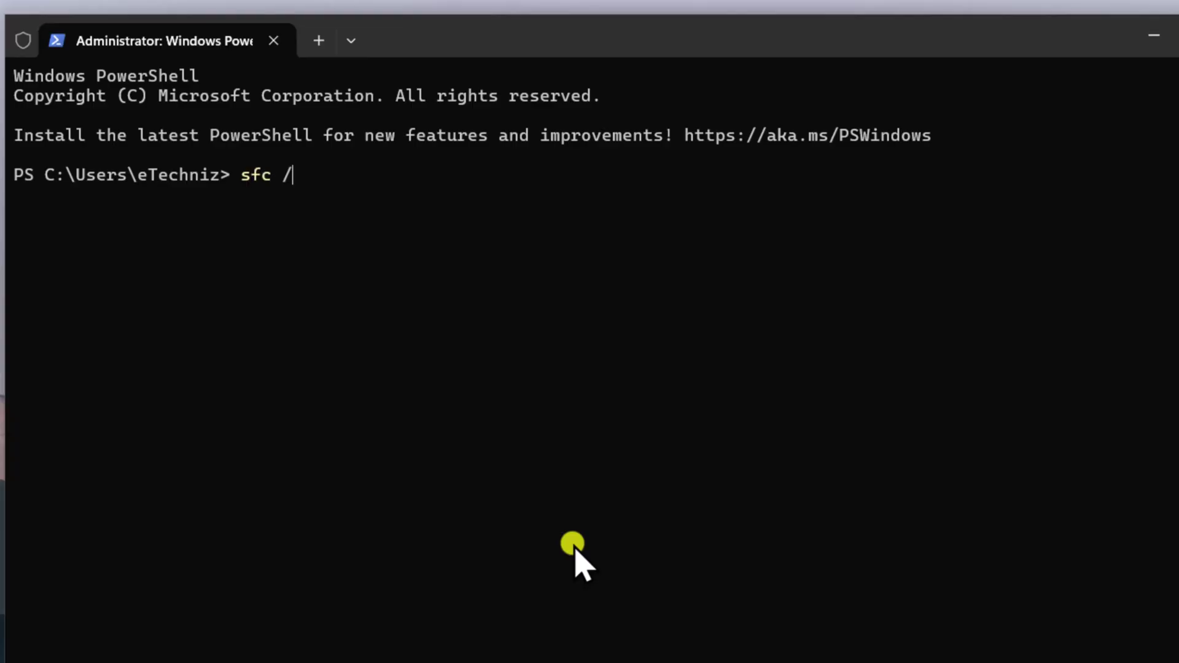
{"action": "type", "text": "s"}
{"action": "type", "text": "cannow"}
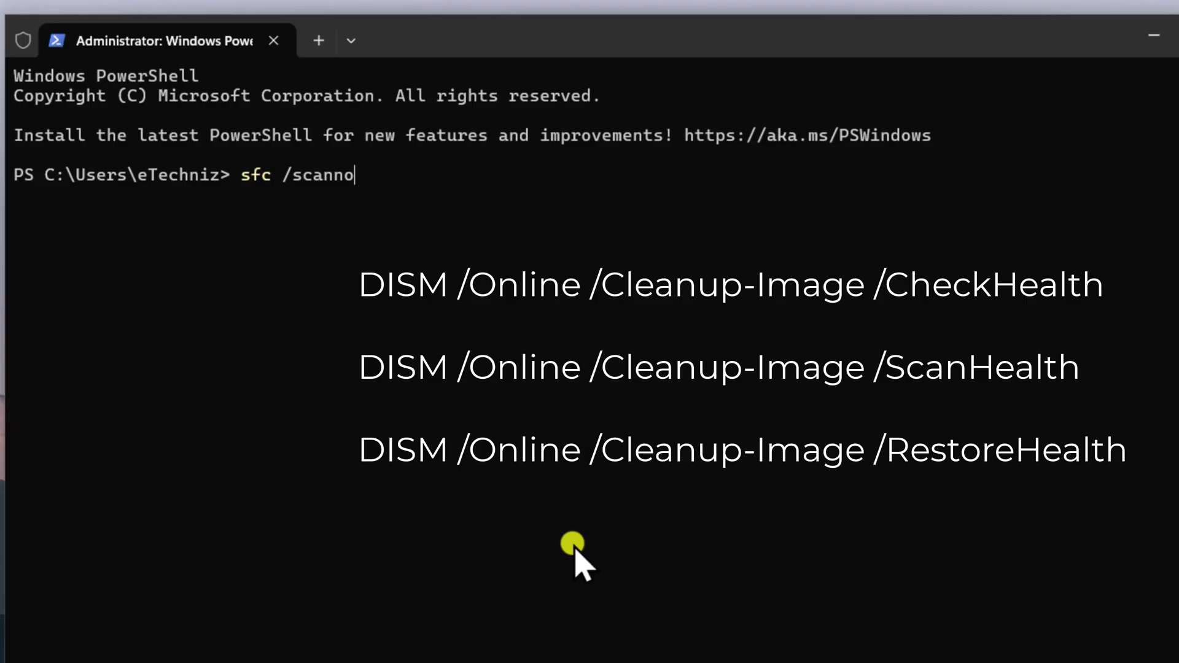
{"action": "key", "text": "BackSpace"}
{"action": "key", "text": "BackSpace"}
{"action": "key", "text": "BackSpace"}
{"action": "key", "text": "BackSpace"}
{"action": "key", "text": "BackSpace"}
{"action": "key", "text": "BackSpace"}
{"action": "key", "text": "BackSpace"}
{"action": "key", "text": "BackSpace"}
{"action": "key", "text": "BackSpace"}
{"action": "key", "text": "BackSpace"}
{"action": "key", "text": "BackSpace"}
{"action": "left_click", "coordinate": [1154, 35]}
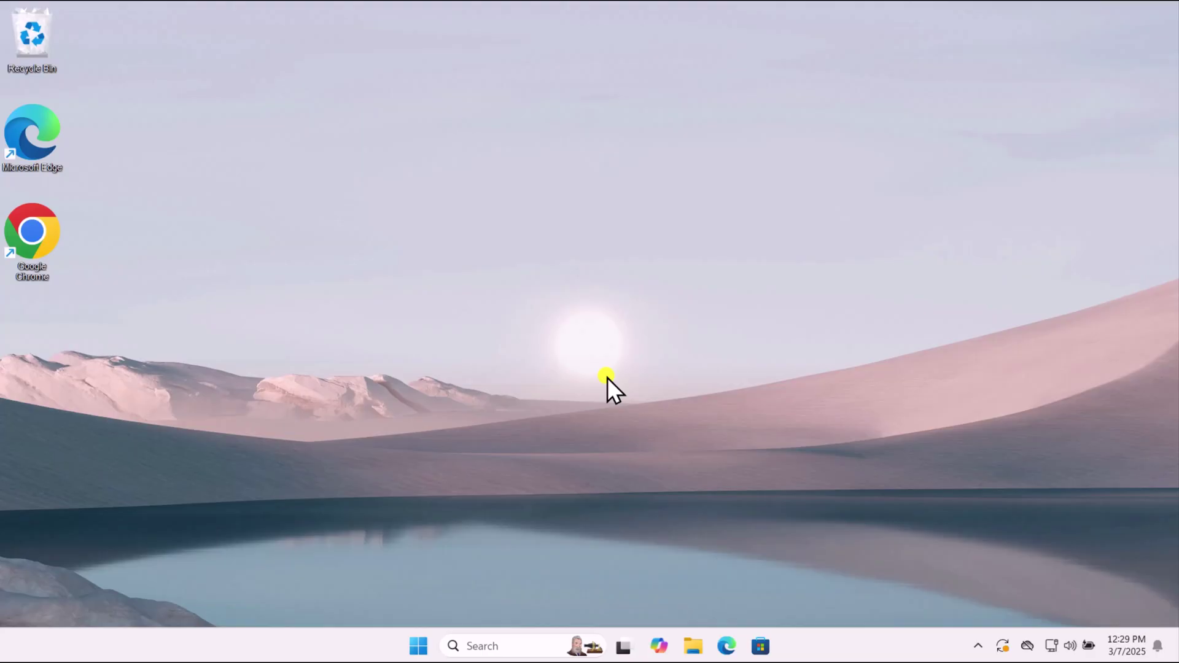
Open the Start power menu to view the shutdown and restart options, then dismiss it.
{"action": "left_click", "coordinate": [414, 650]}
{"action": "left_click", "coordinate": [780, 593]}
{"action": "left_click", "coordinate": [1003, 257]}
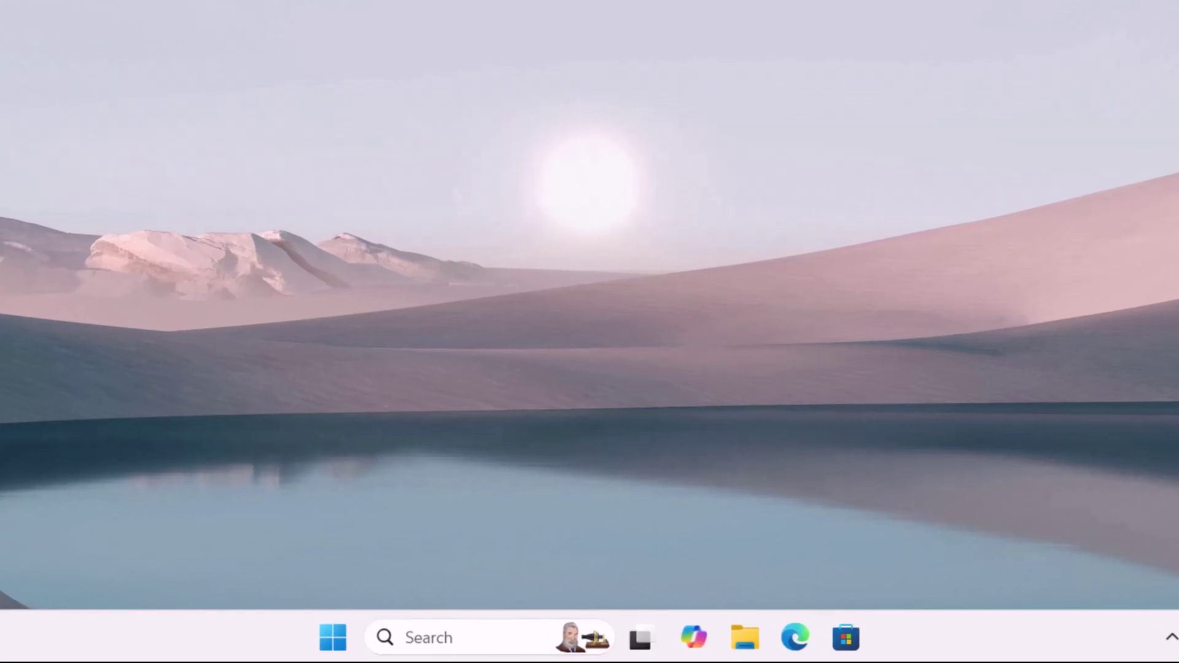
Search 'servi' and launch Services as administrator.
{"action": "left_click", "coordinate": [460, 633]}
{"action": "type", "text": "servi"}
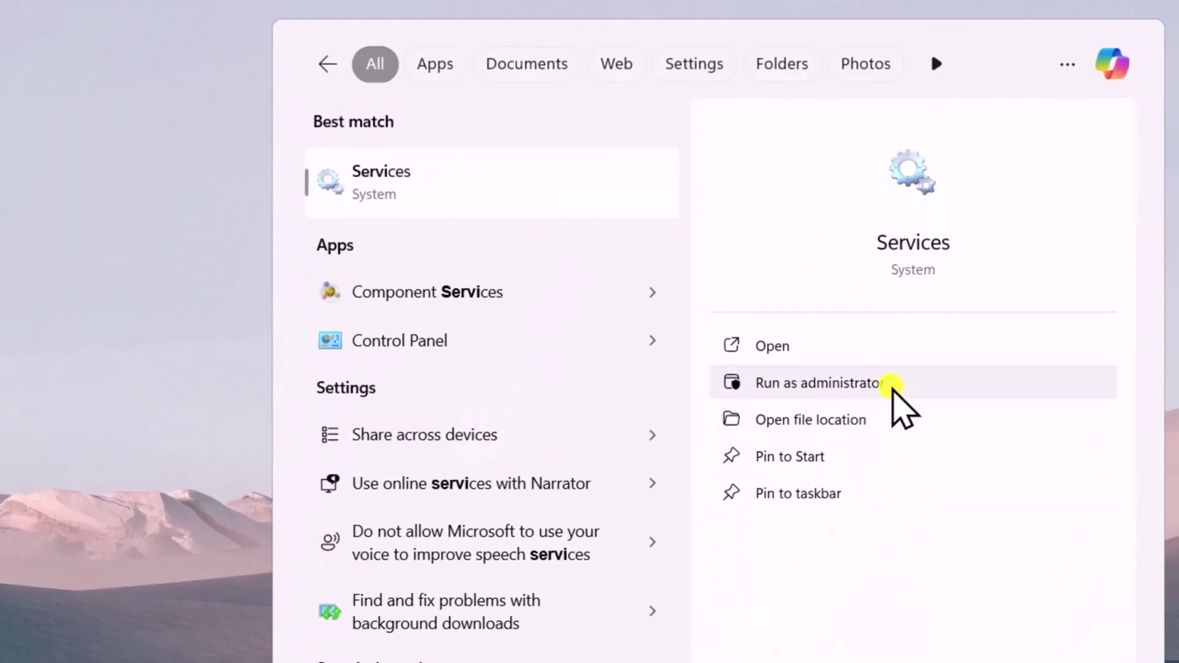
{"action": "left_click", "coordinate": [989, 127]}
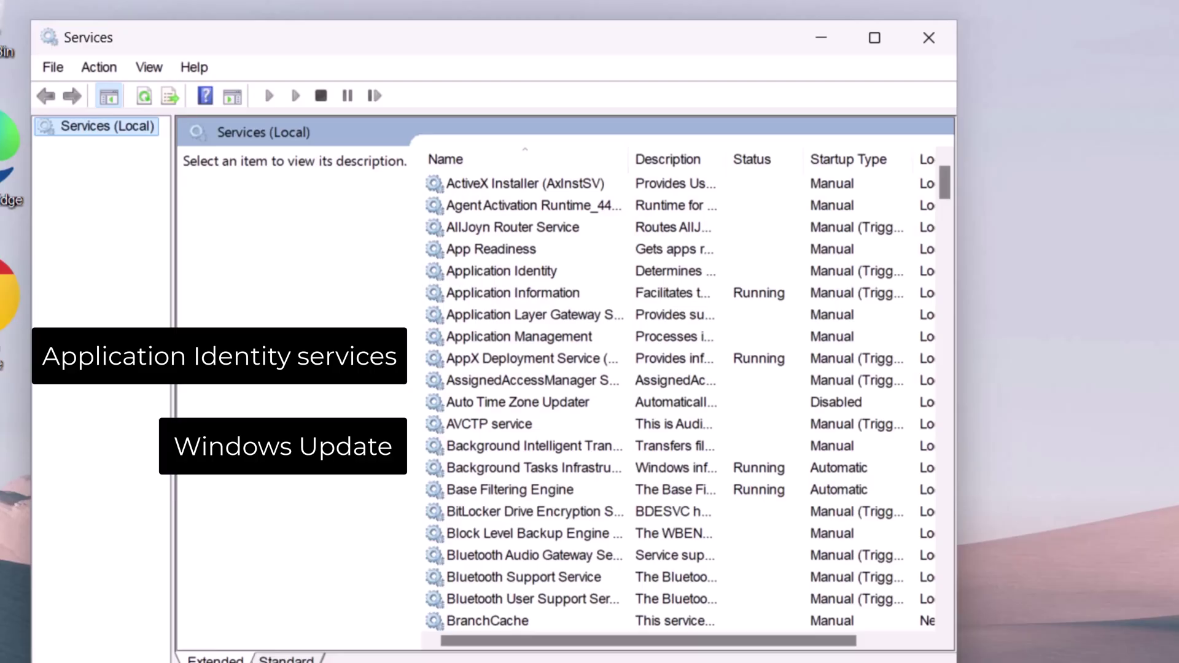
Inspect AppX Deployment Service, then select Windows Update and show its Start/Stop/Restart actions.
{"action": "left_click", "coordinate": [577, 359]}
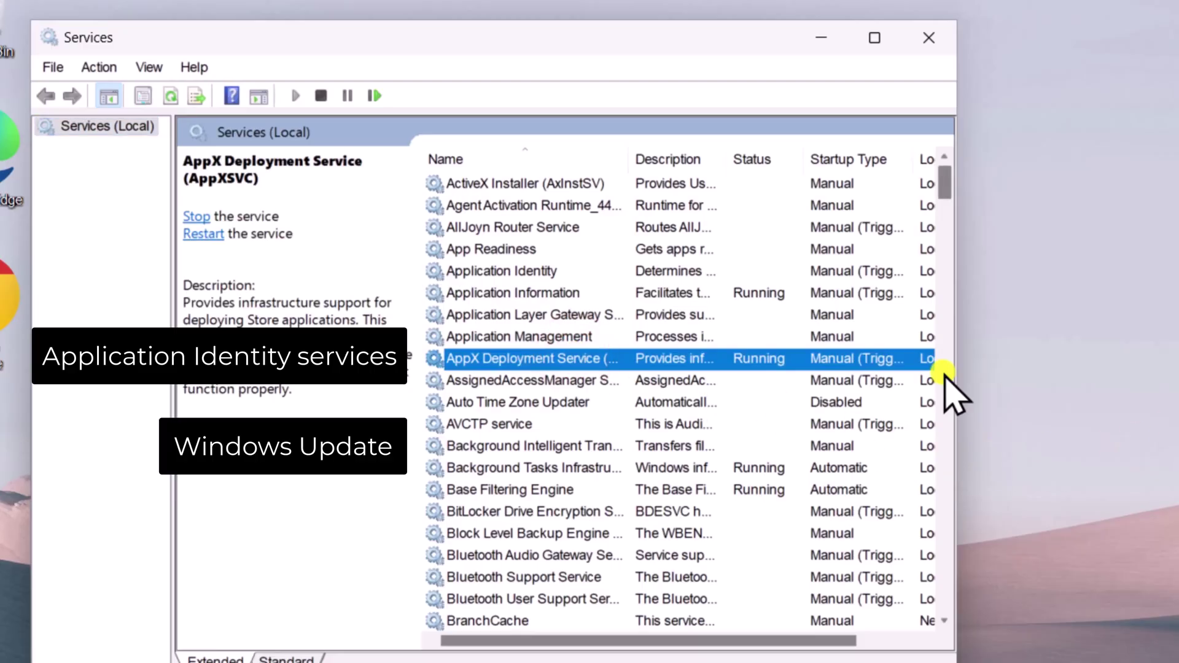
{"action": "key", "text": "w"}
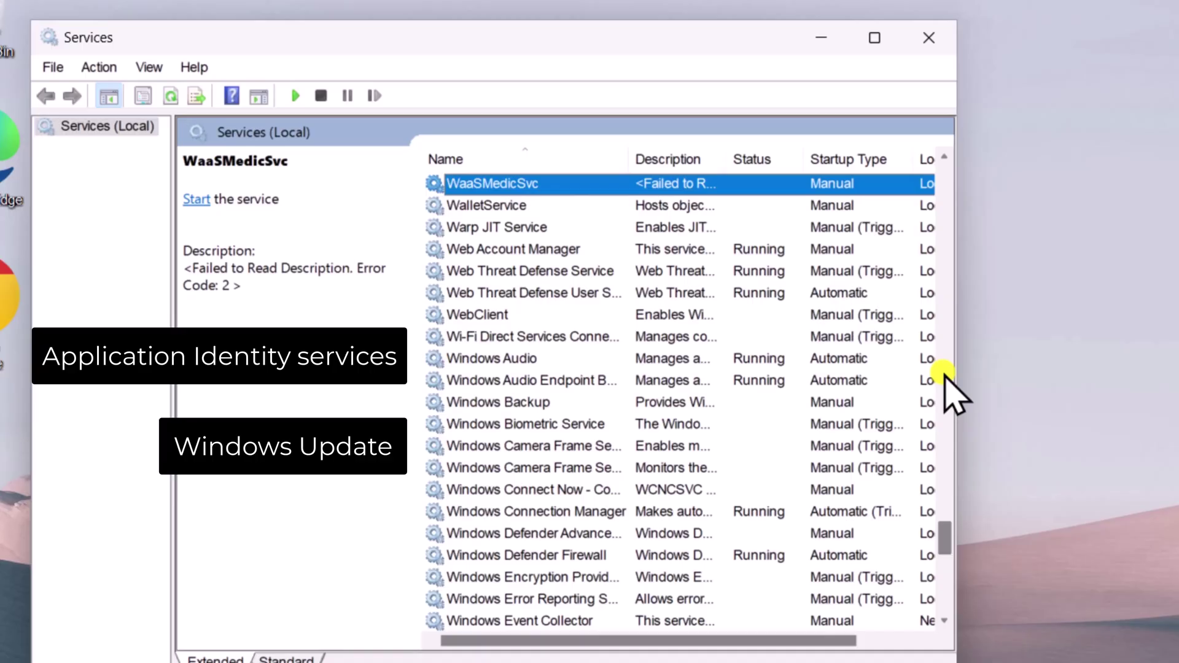
{"action": "scroll", "coordinate": [653, 506], "scroll_direction": "down", "scroll_amount": 9}
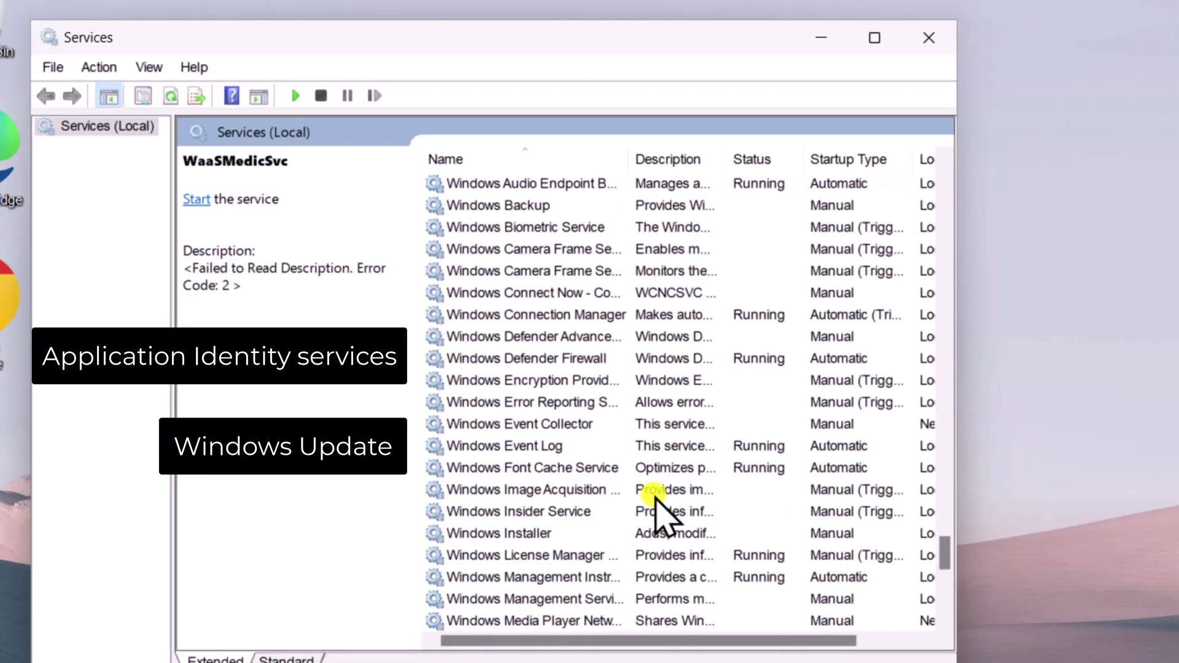
{"action": "left_click", "coordinate": [479, 512]}
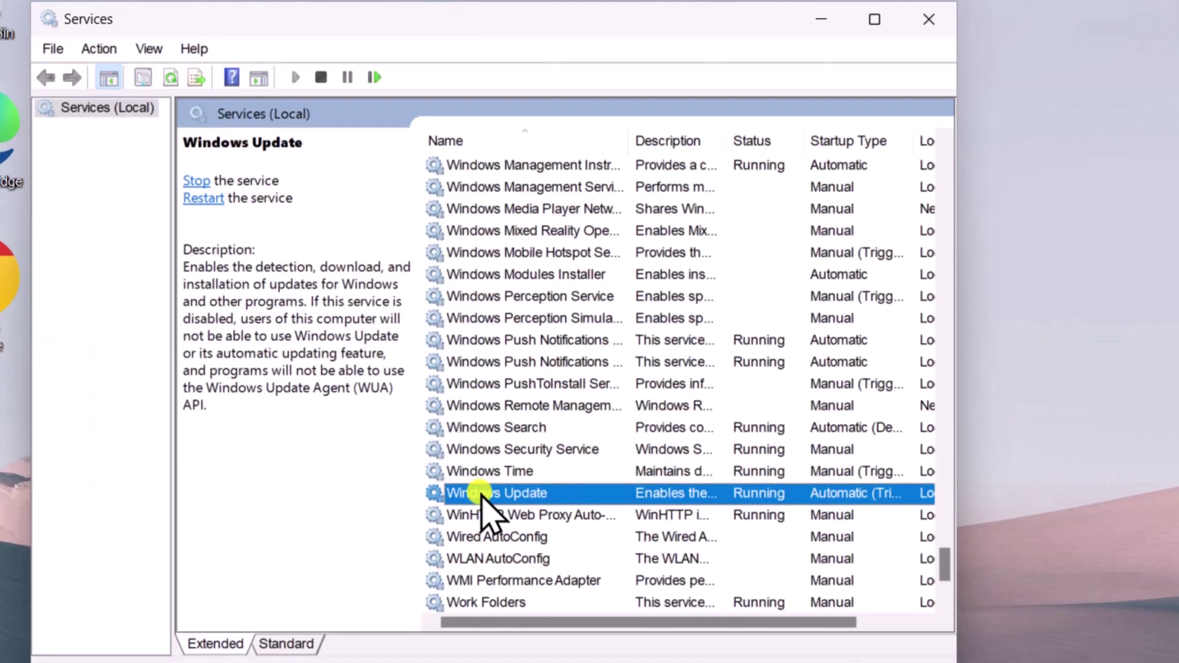
{"action": "right_click", "coordinate": [484, 515]}
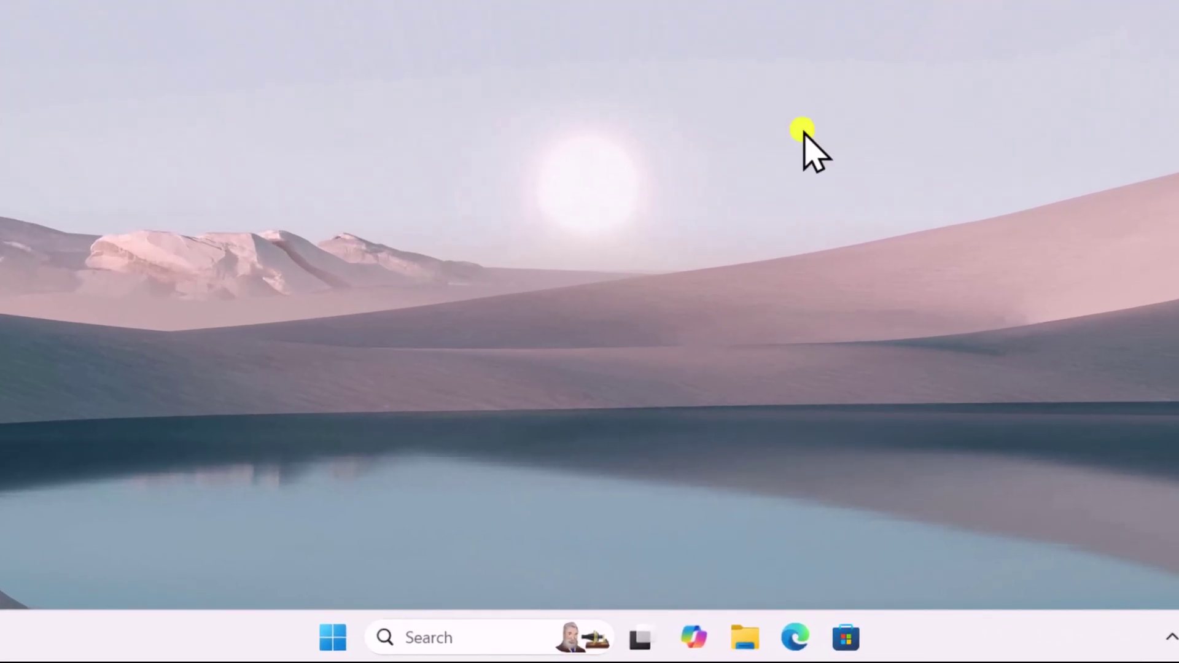
Under Accounts > Other users, choose Add a user without a Microsoft account, then cancel the form.
{"action": "left_click", "coordinate": [327, 641]}
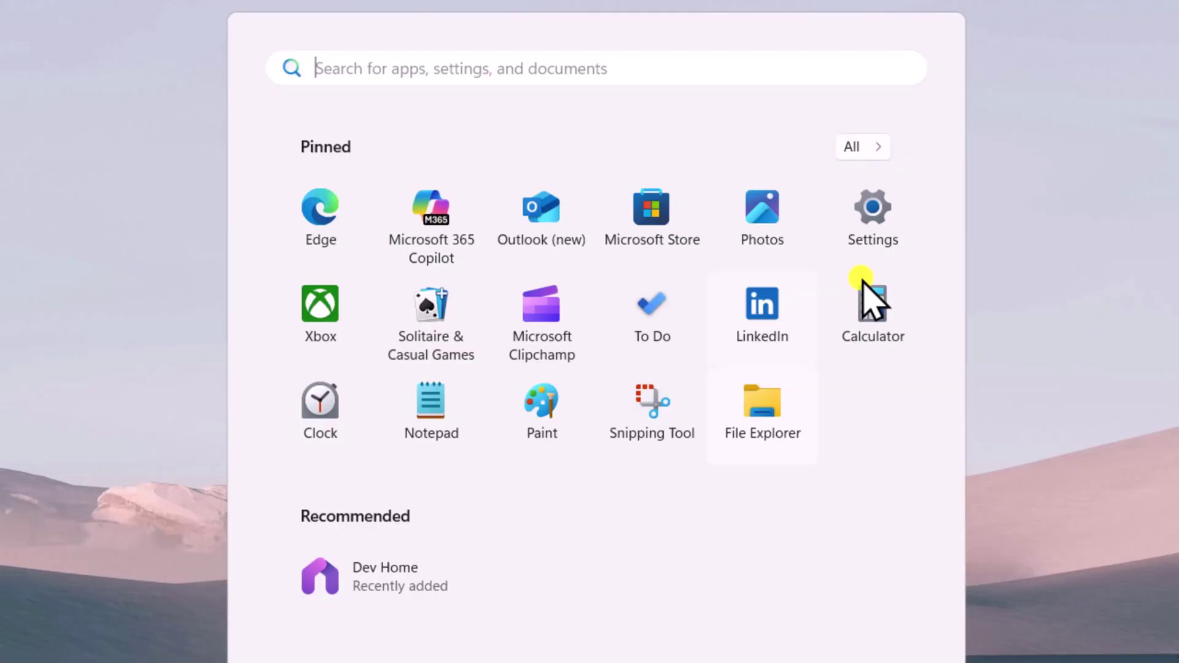
{"action": "left_click", "coordinate": [879, 222]}
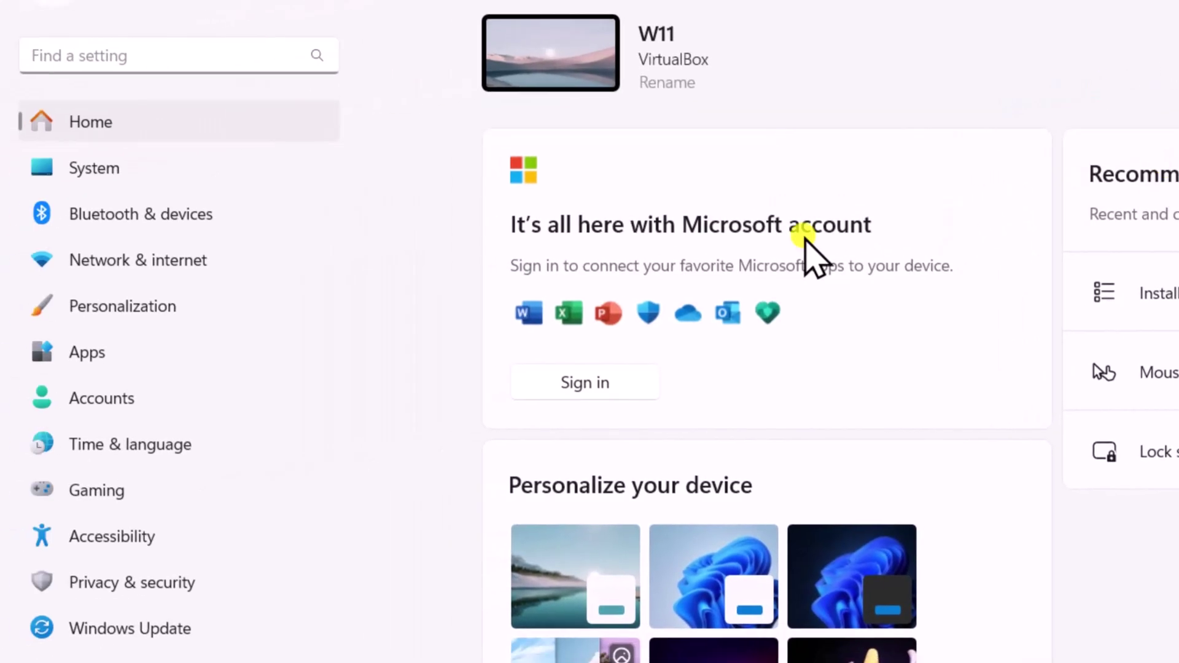
{"action": "left_click", "coordinate": [189, 403]}
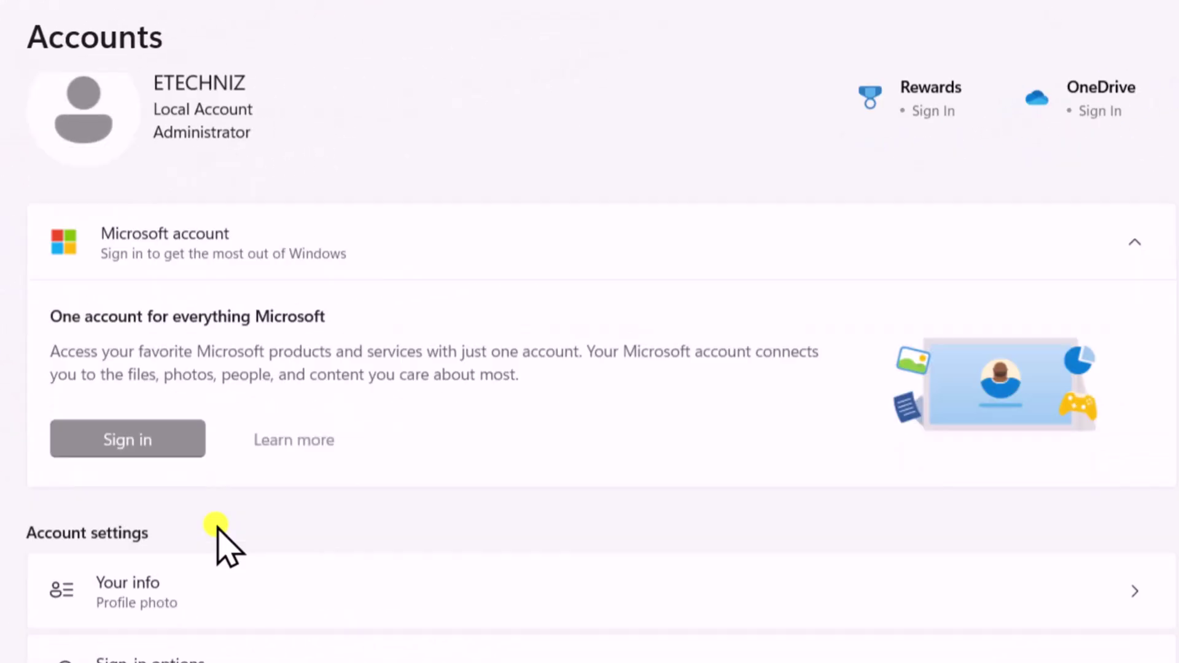
{"action": "scroll", "coordinate": [216, 526], "scroll_direction": "down", "scroll_amount": 6}
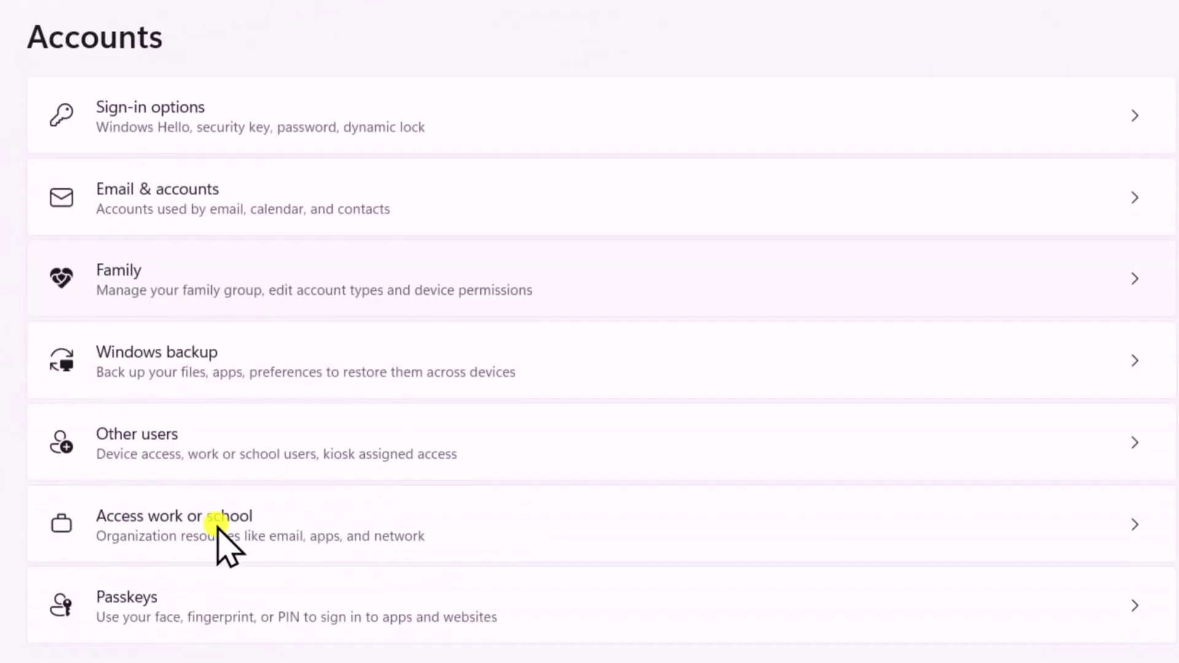
{"action": "left_click", "coordinate": [473, 458]}
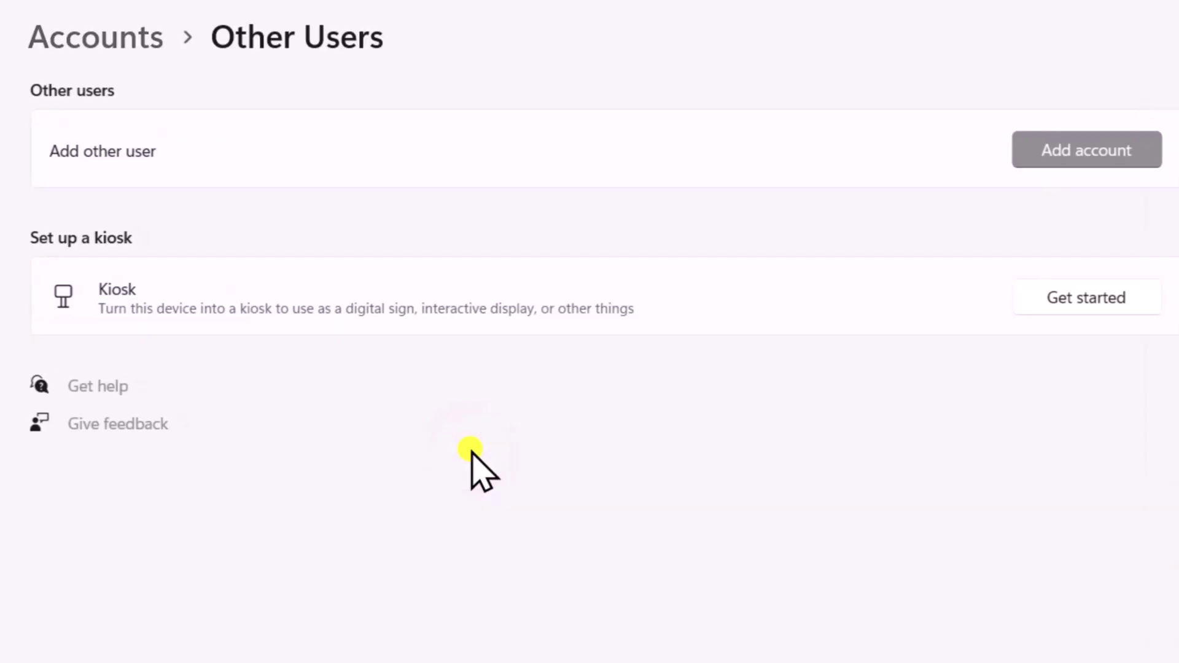
{"action": "left_click", "coordinate": [1069, 165]}
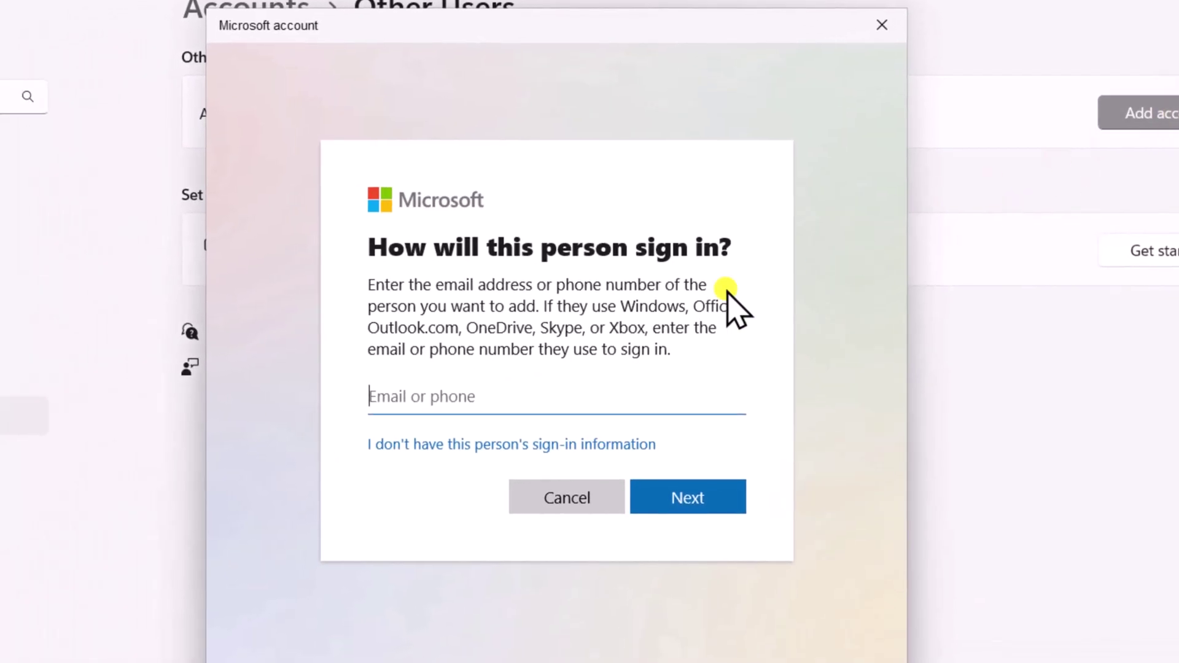
{"action": "left_click", "coordinate": [484, 445]}
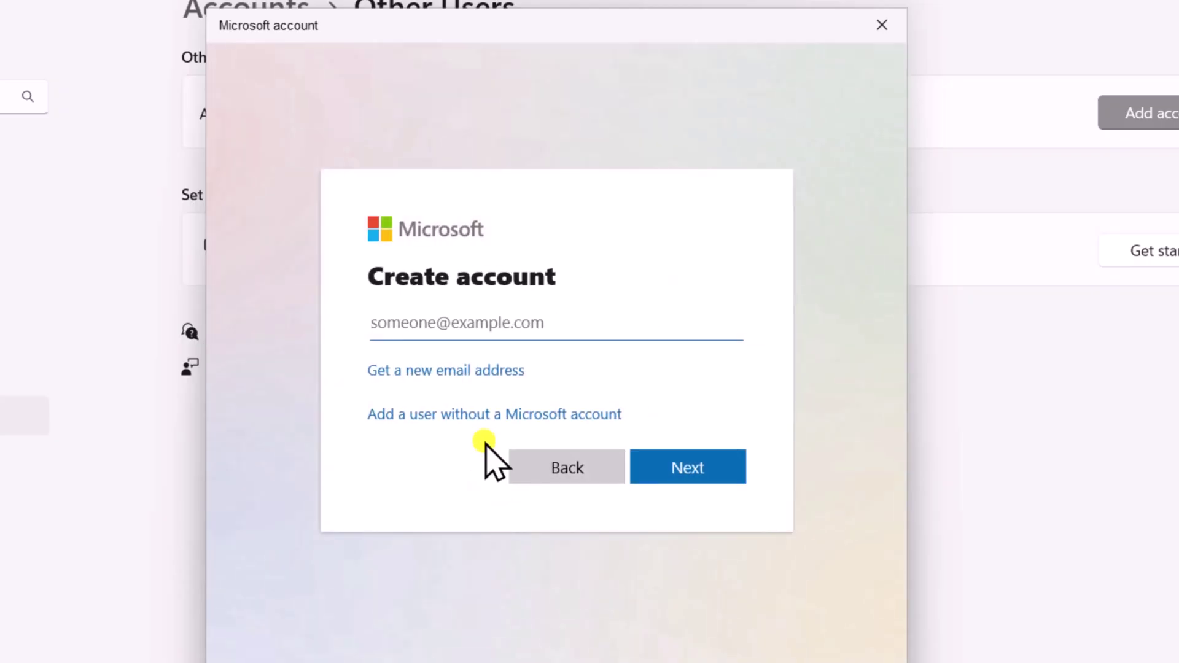
{"action": "left_click", "coordinate": [486, 415]}
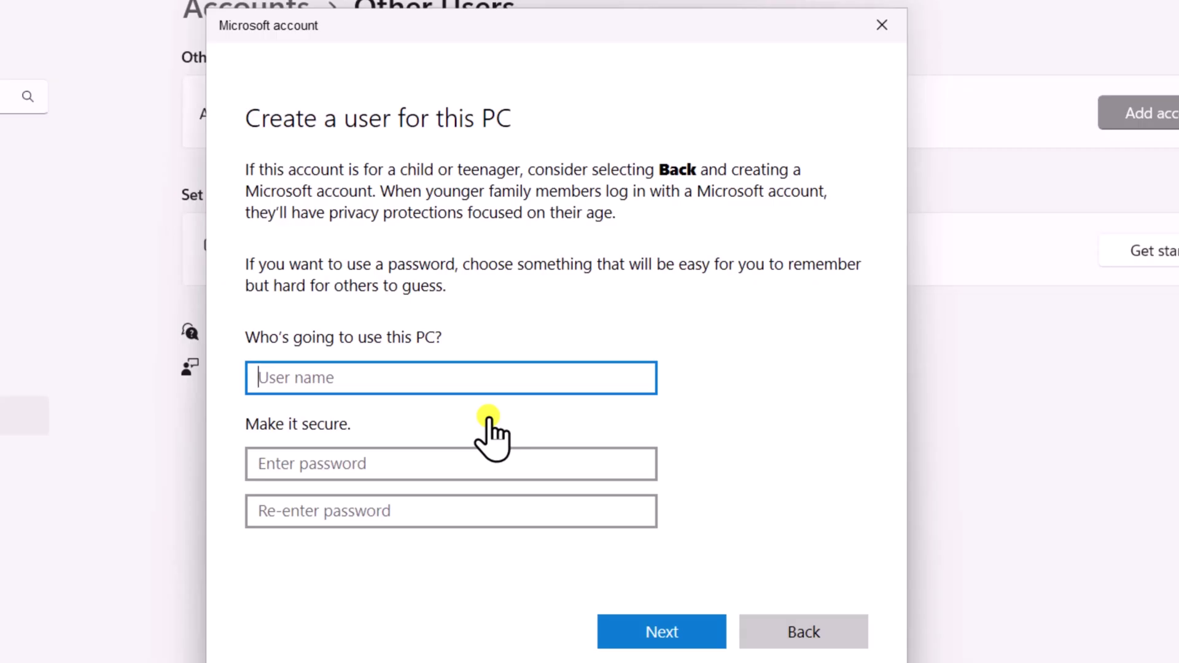
{"action": "left_click", "coordinate": [882, 25]}
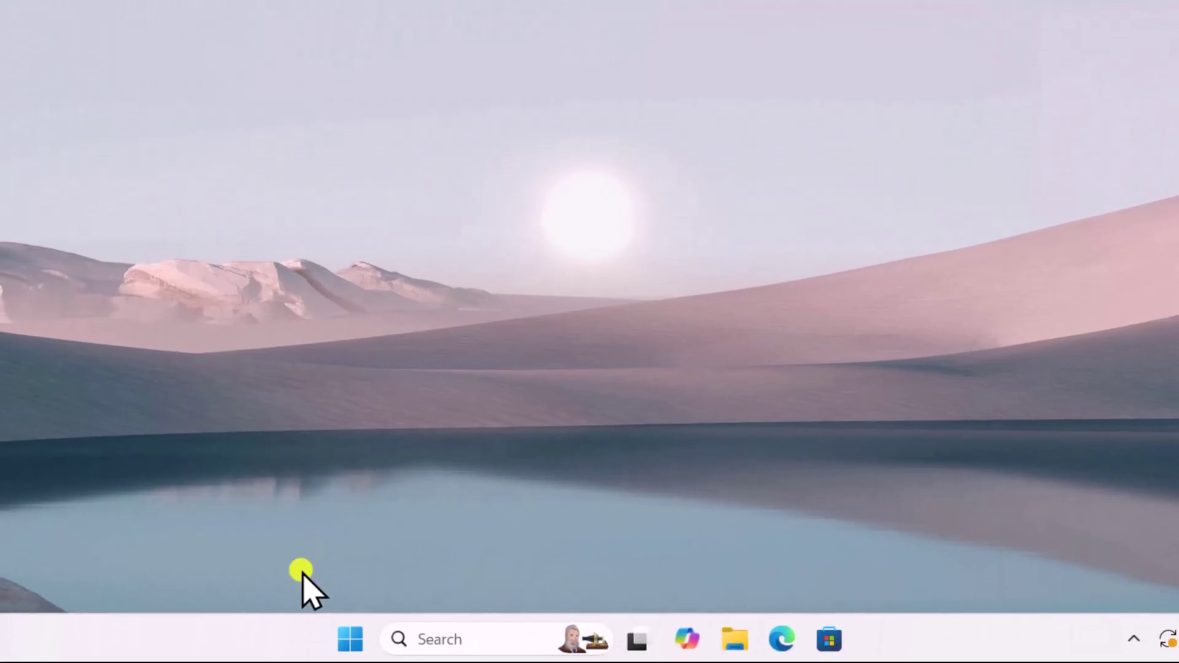
{"action": "left_click", "coordinate": [355, 639]}
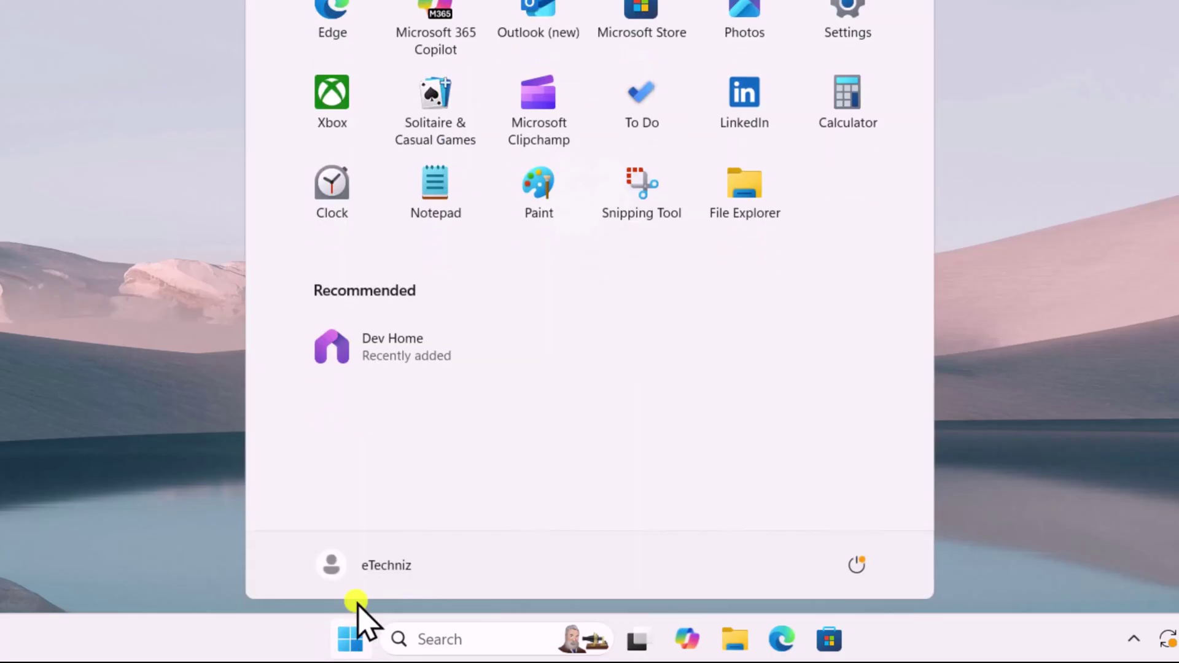
{"action": "left_click", "coordinate": [372, 567]}
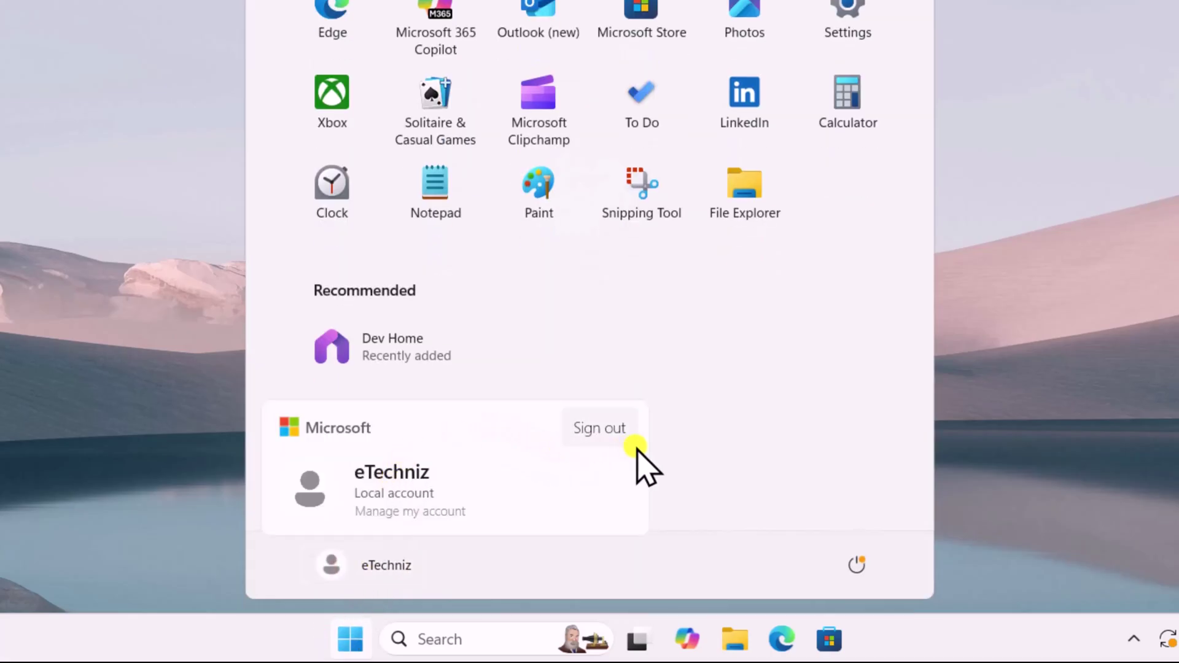
{"action": "left_click", "coordinate": [824, 377]}
{"action": "left_click", "coordinate": [965, 277]}
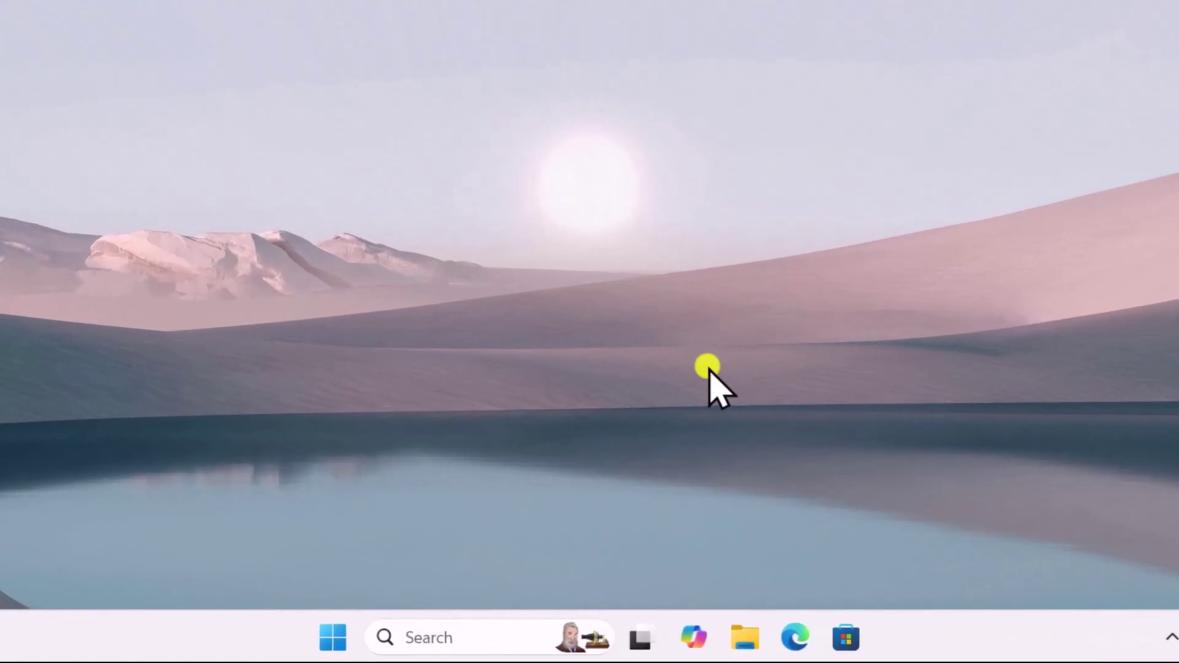
Review the three updates, including KB5051989, under Update history > Uninstall updates, then close Settings.
{"action": "left_click", "coordinate": [332, 639]}
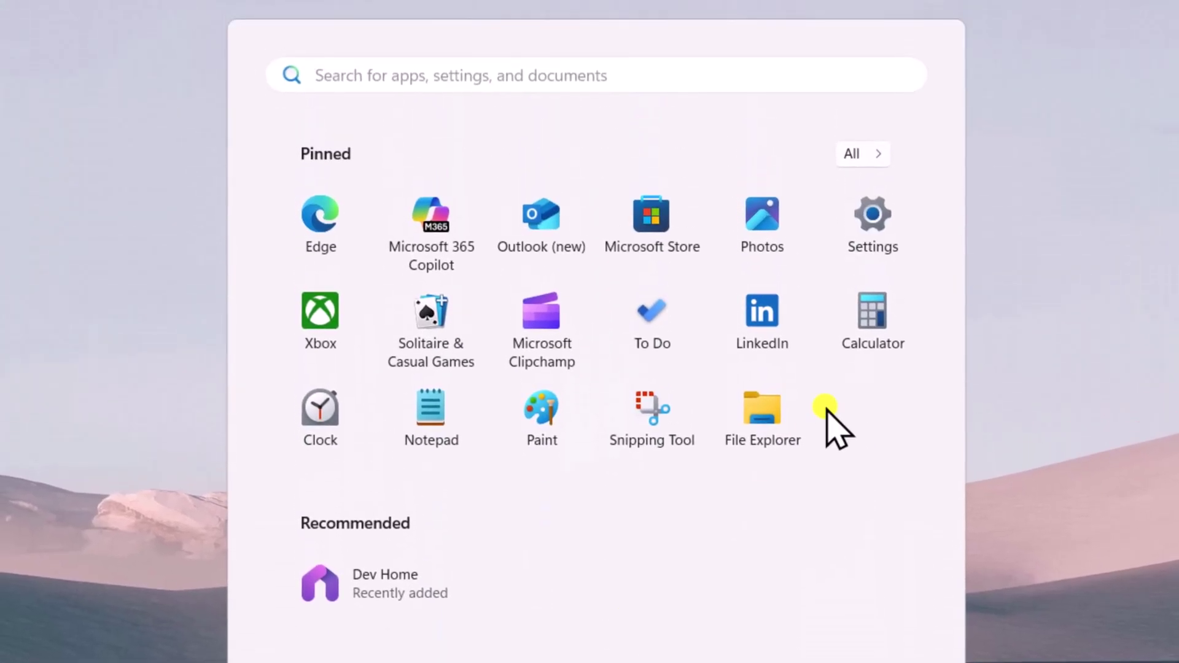
{"action": "left_click", "coordinate": [898, 222]}
{"action": "left_click", "coordinate": [173, 512]}
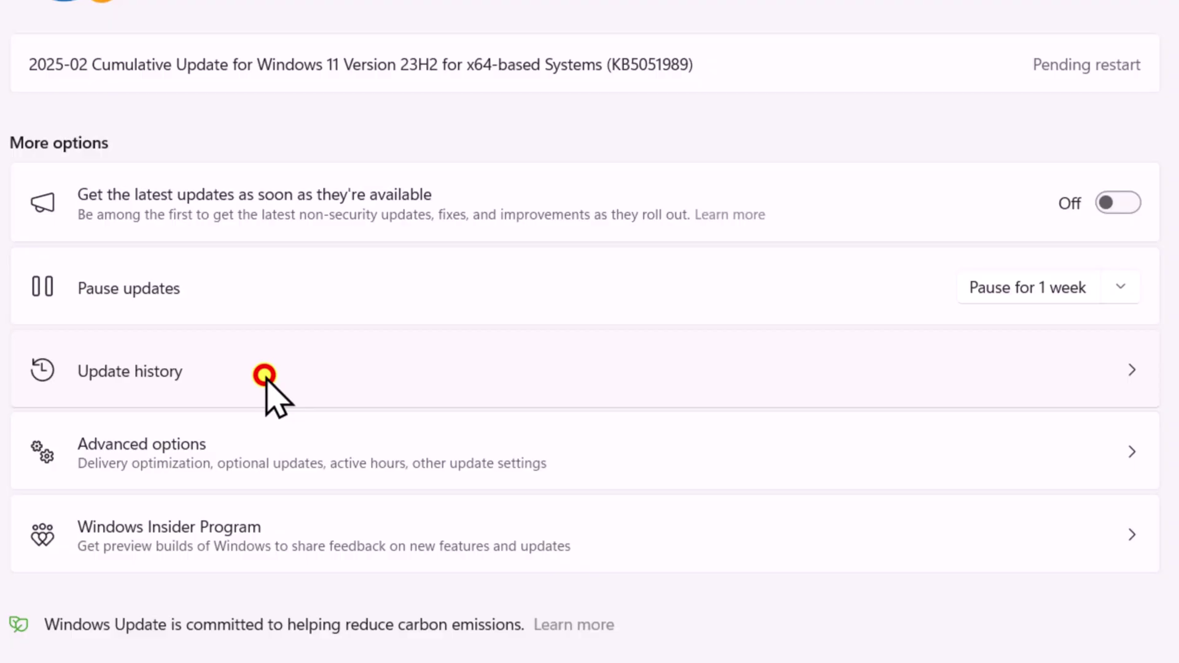
{"action": "left_click", "coordinate": [264, 375]}
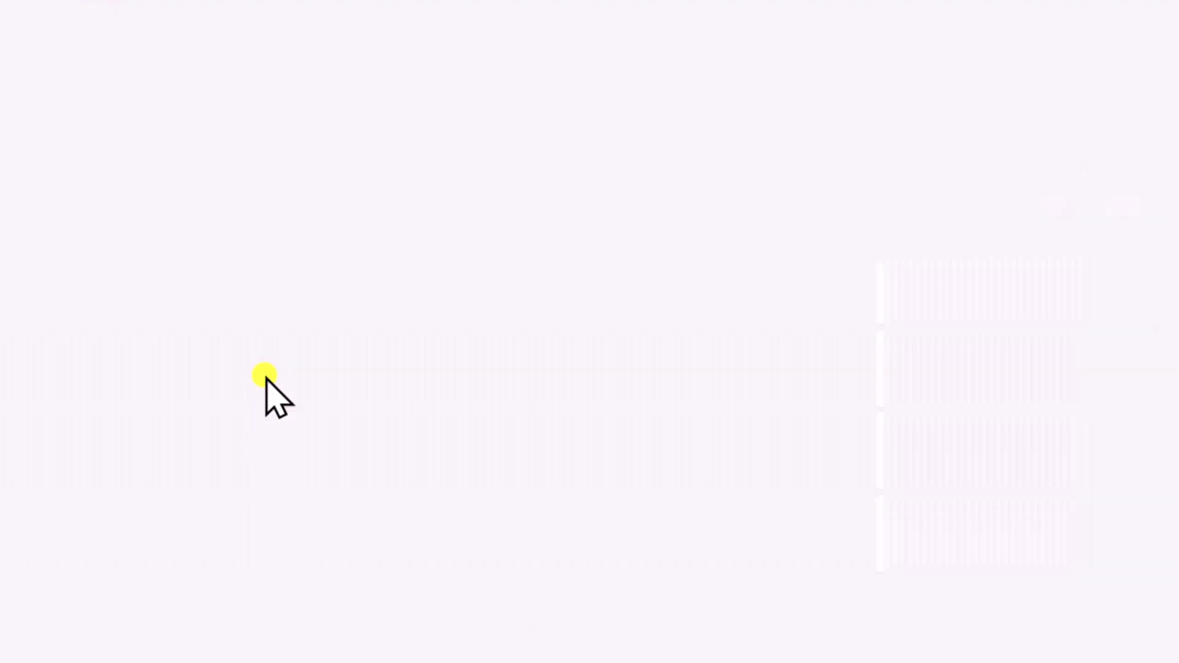
{"action": "left_click", "coordinate": [312, 390]}
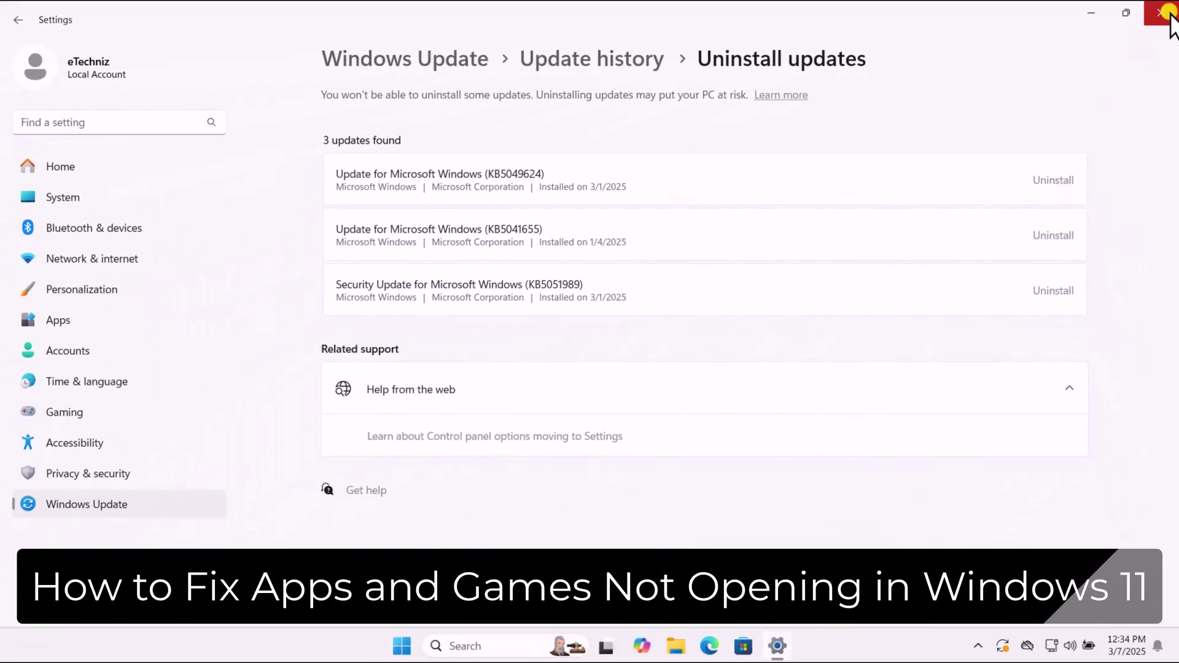
{"action": "left_click", "coordinate": [1161, 12]}
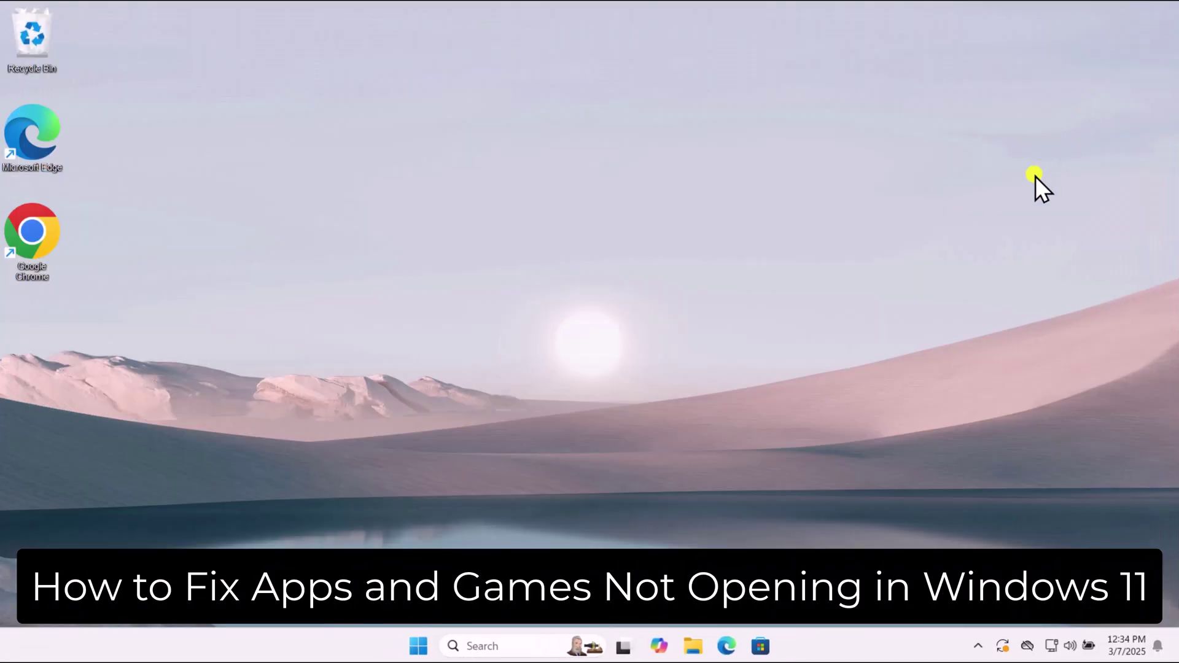